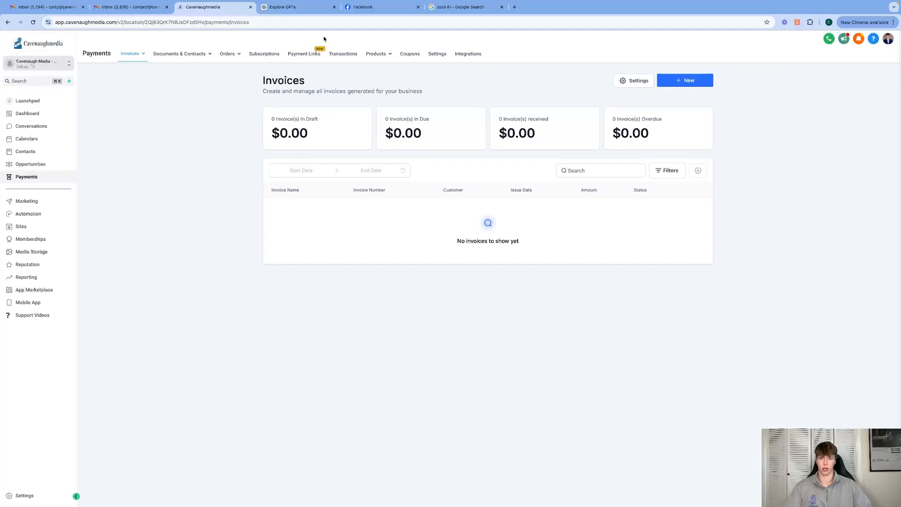
Connect Stripe as a payment provider in the payment integrations and return to the provider list
click(467, 54)
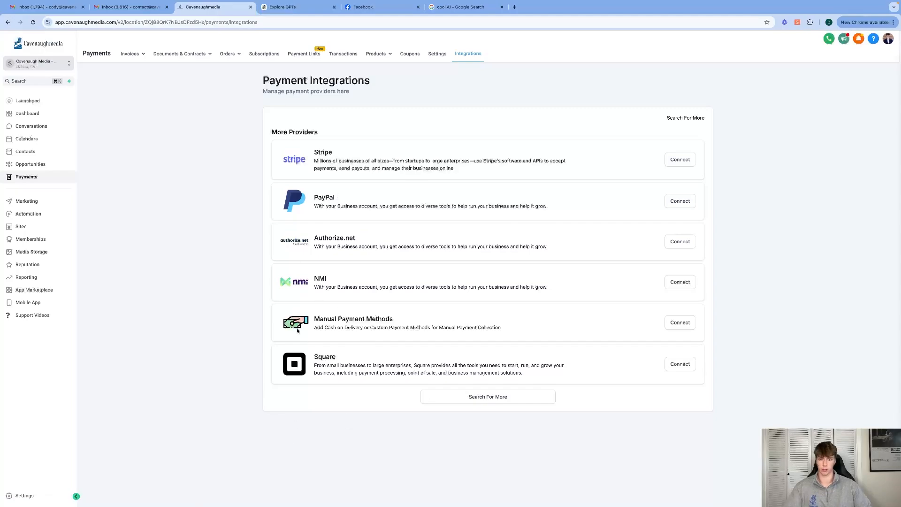
click(672, 159)
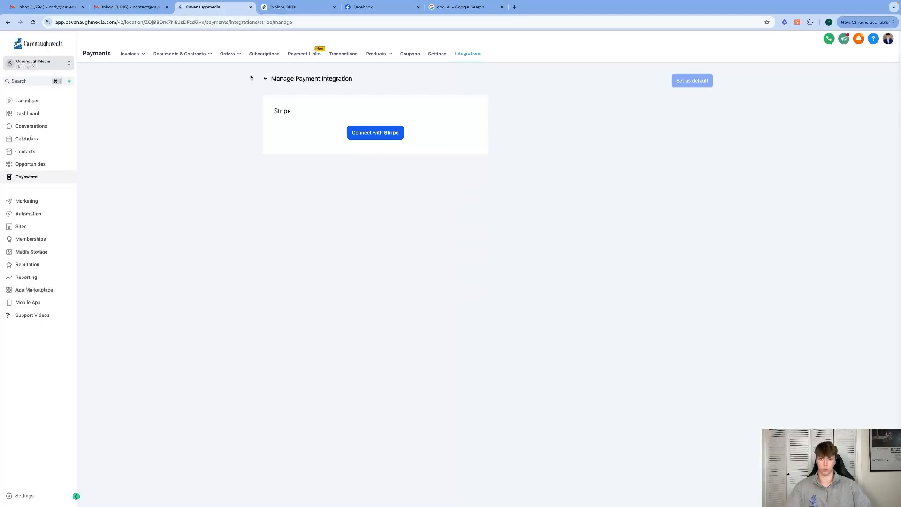
click(263, 79)
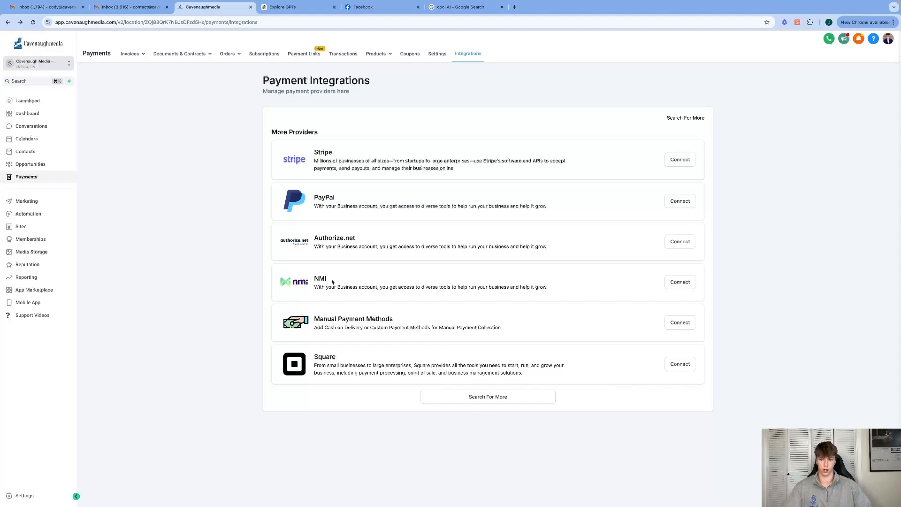
click(677, 160)
click(381, 133)
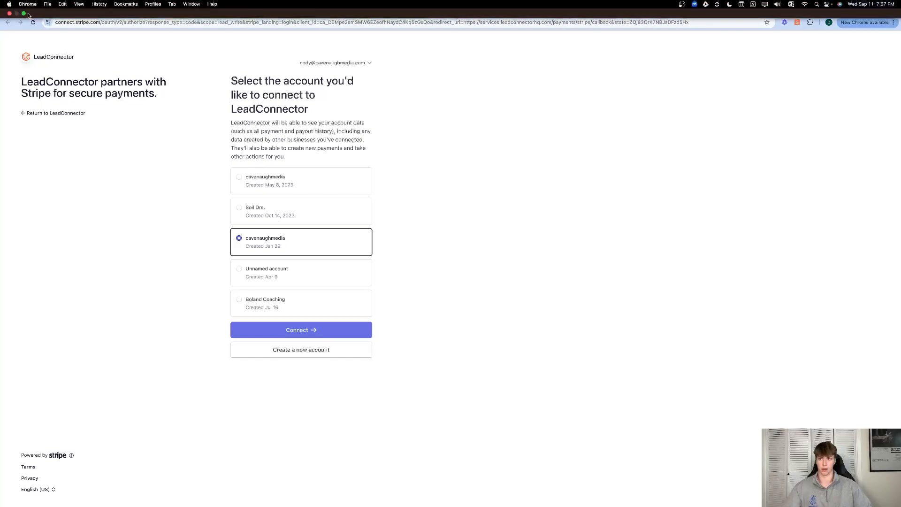
click(9, 13)
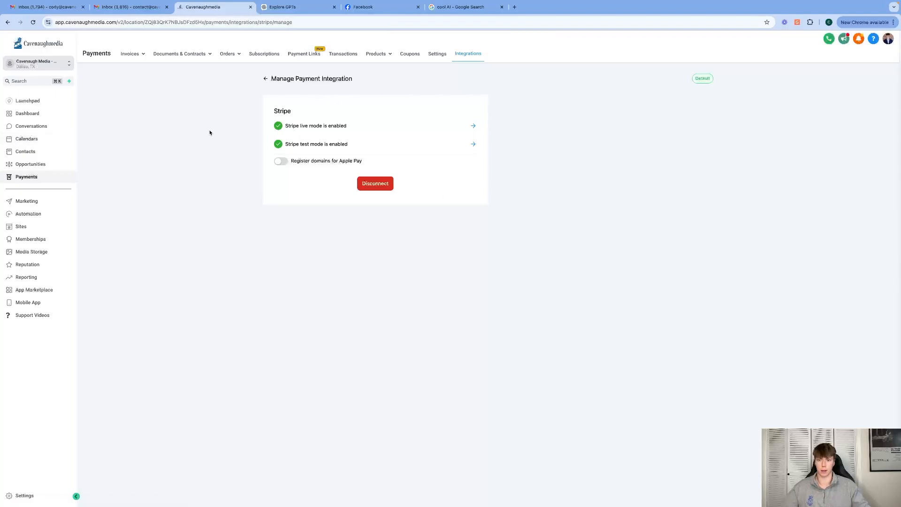
click(265, 79)
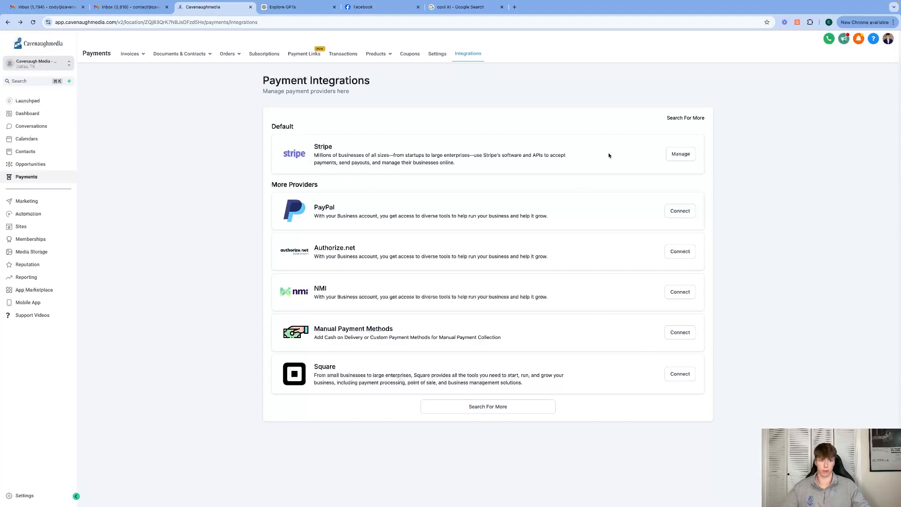
Go to the list of all invoices and start a new one-time invoice
click(130, 53)
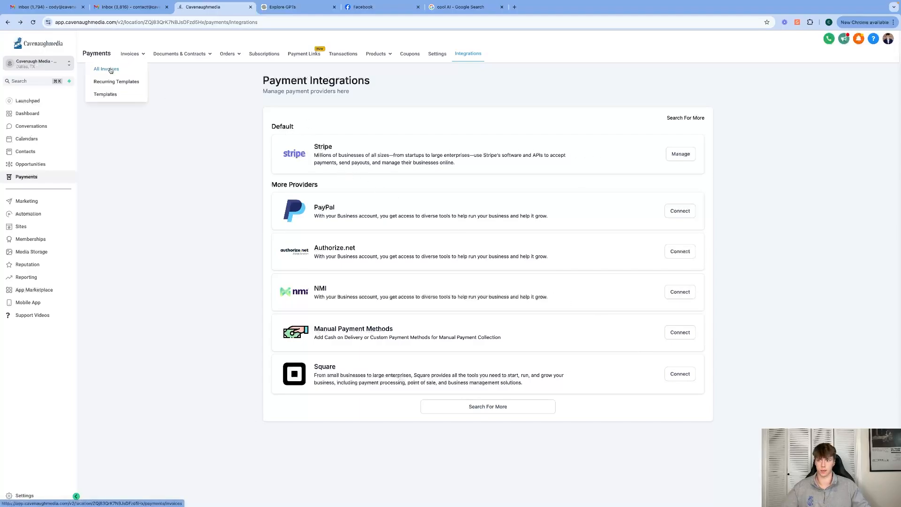
click(111, 69)
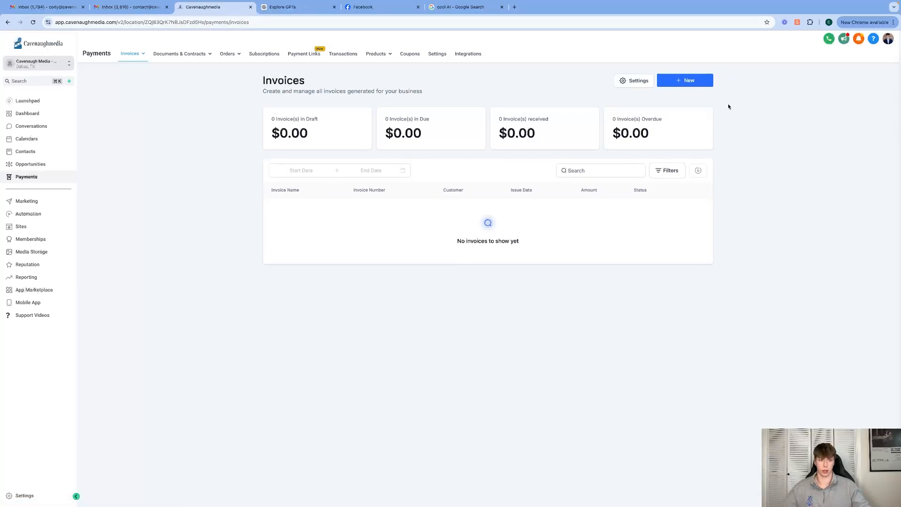
click(707, 86)
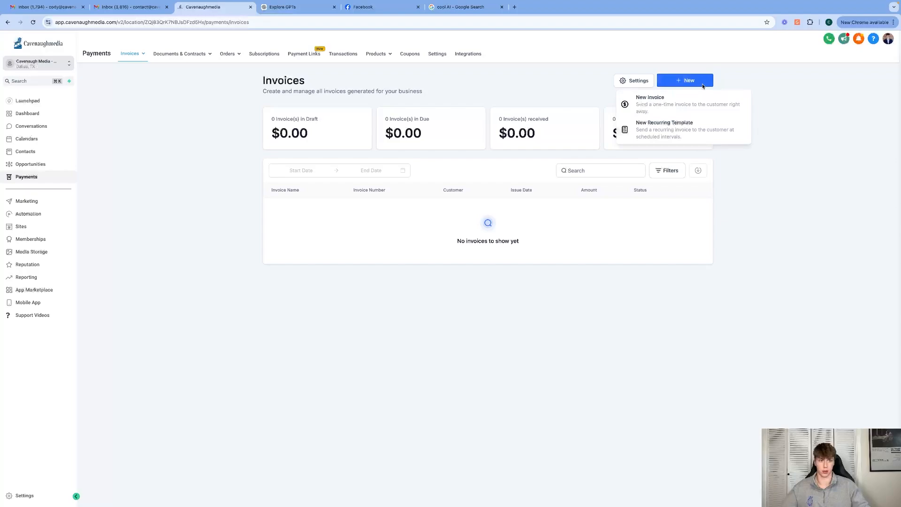
click(681, 108)
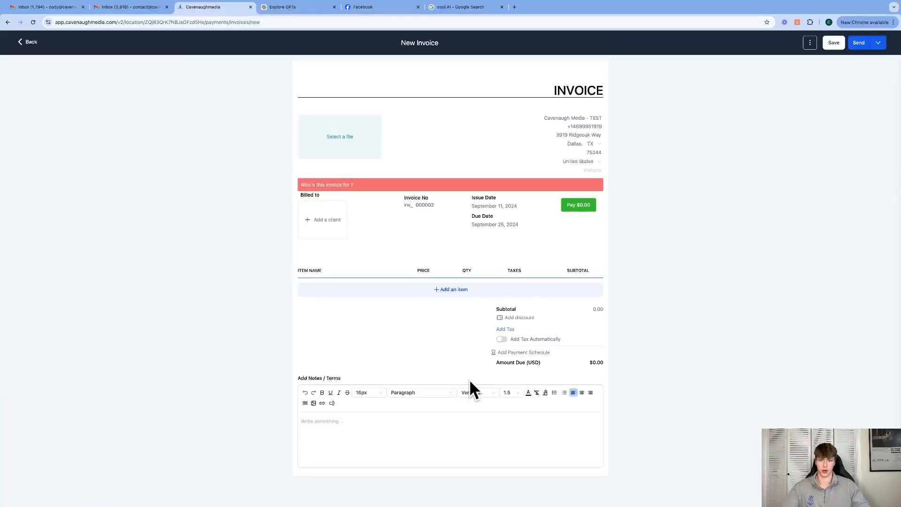
Try an image file in the invoice's logo area and remove it again
click(352, 142)
click(85, 163)
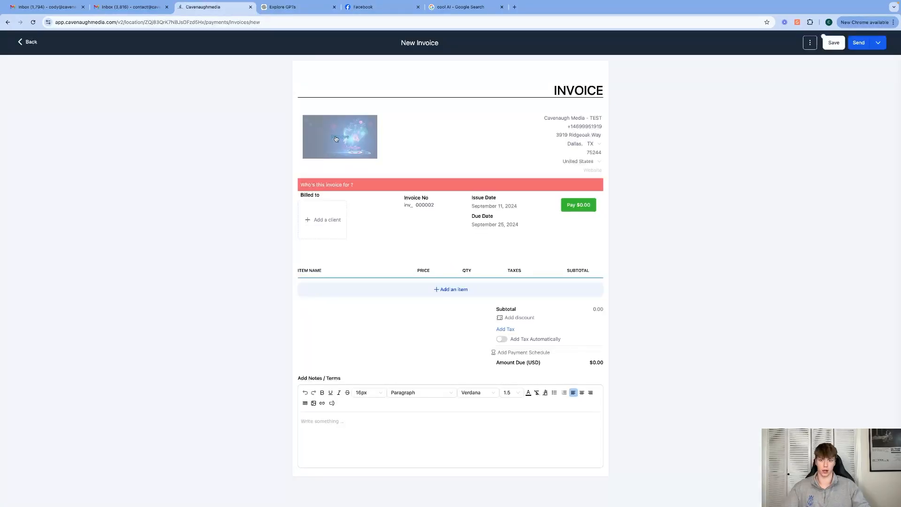
click(336, 138)
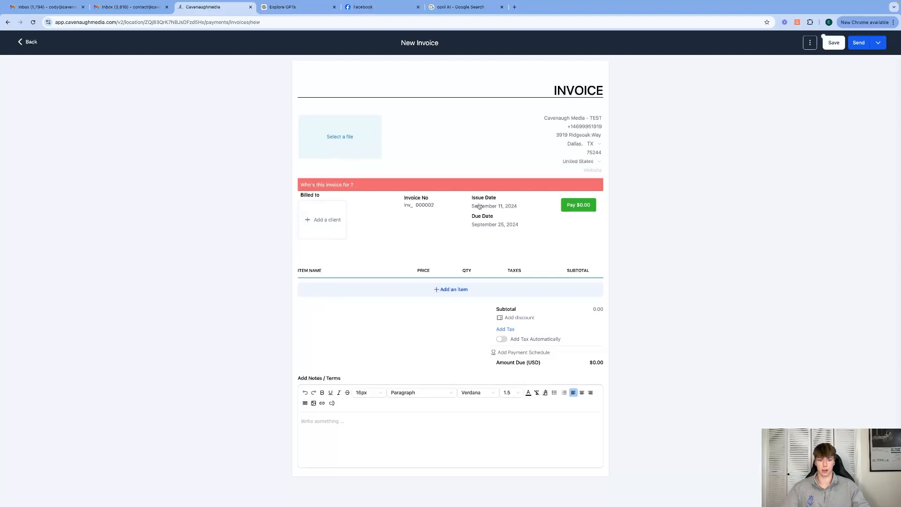
Set the invoice's issue date to September 11, 2024 and its due date to September 14, 2024
click(501, 208)
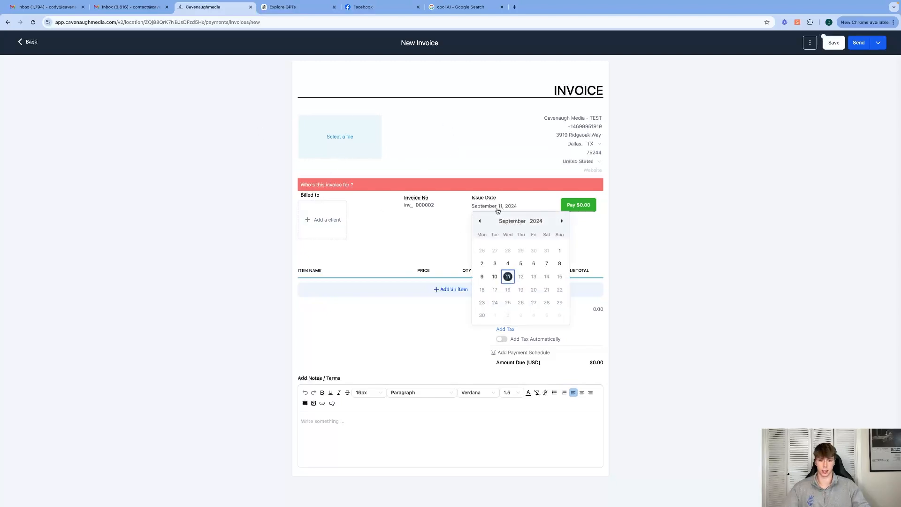
click(505, 279)
click(486, 225)
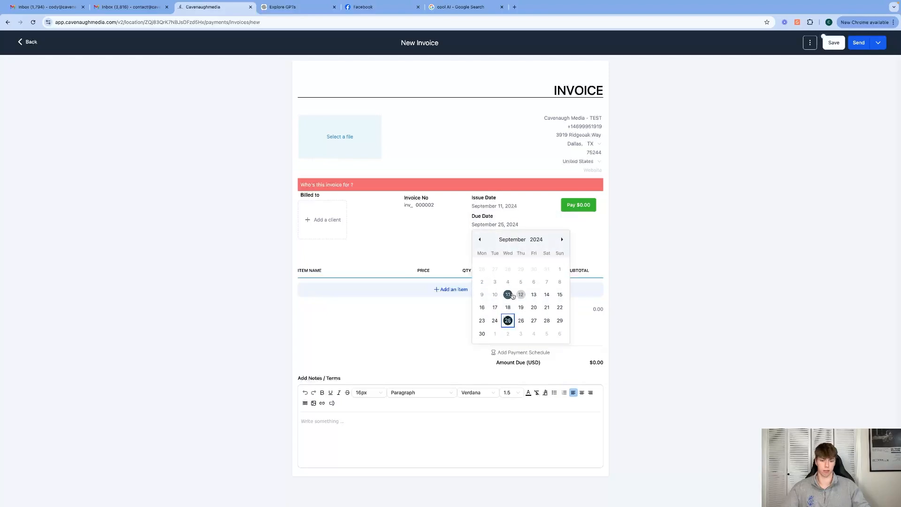
click(546, 294)
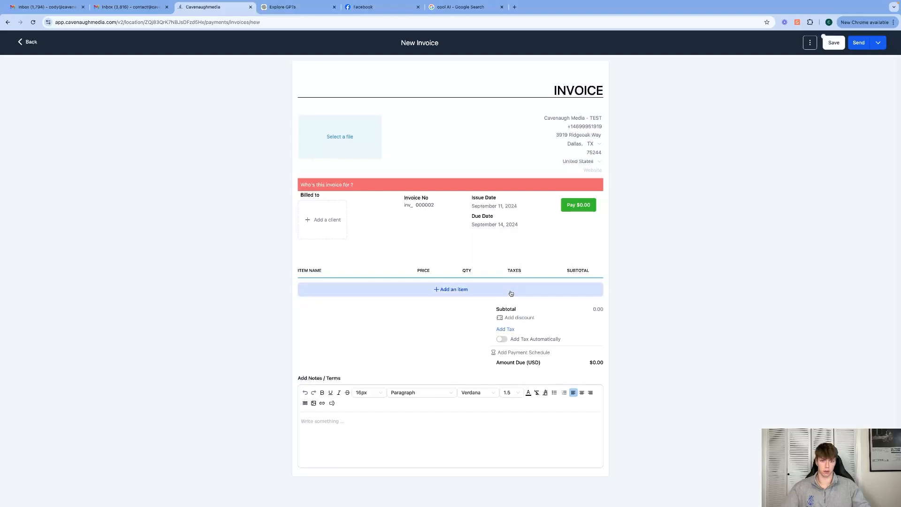
Search the client list by name and add the Cavenaugh Media contact as the billed client
click(329, 218)
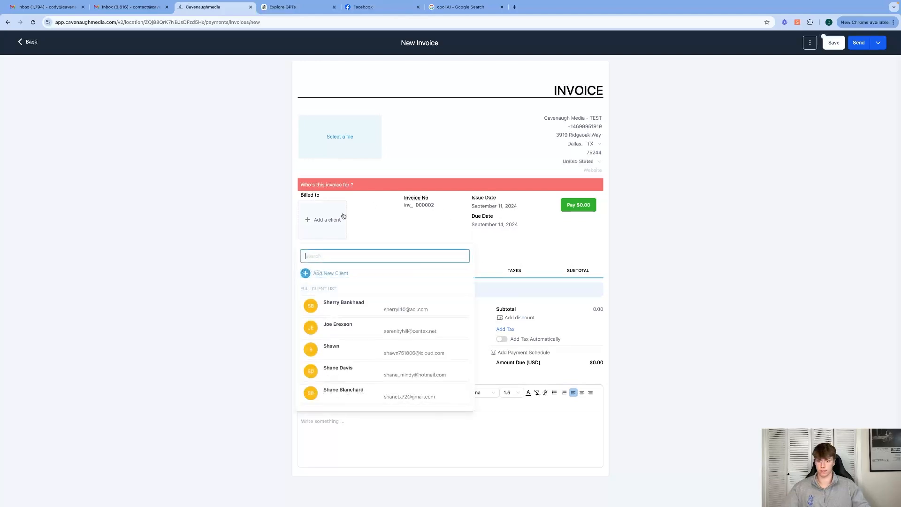
text(cody cav)
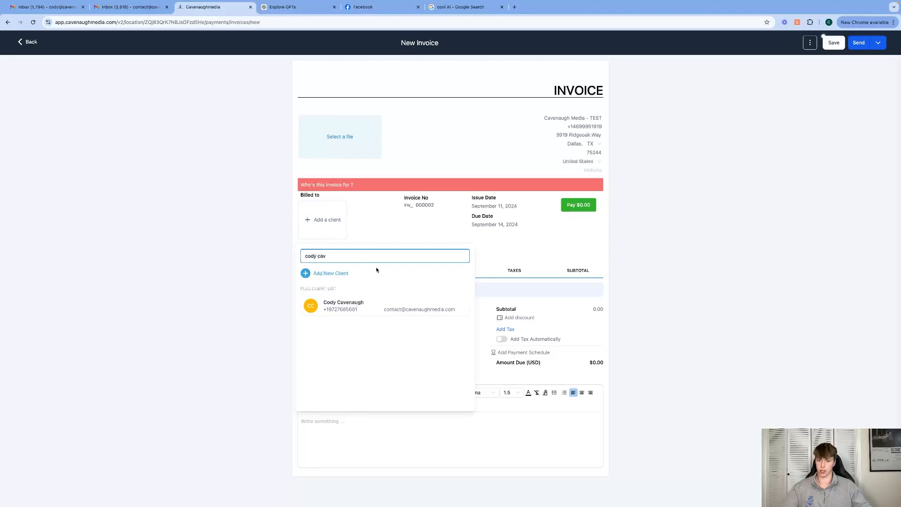
click(376, 306)
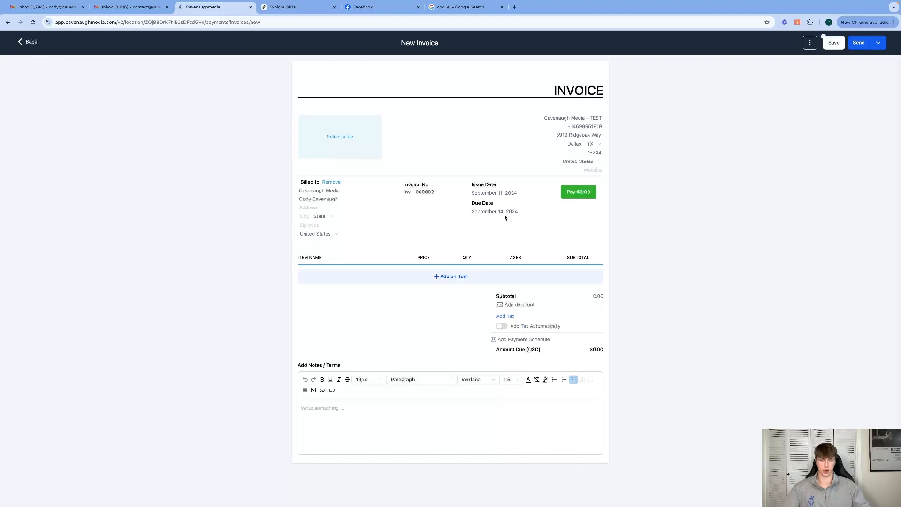
Add a new item to the invoice with product name "test", price name "test" and an amount of 100 USD
click(454, 277)
click(421, 265)
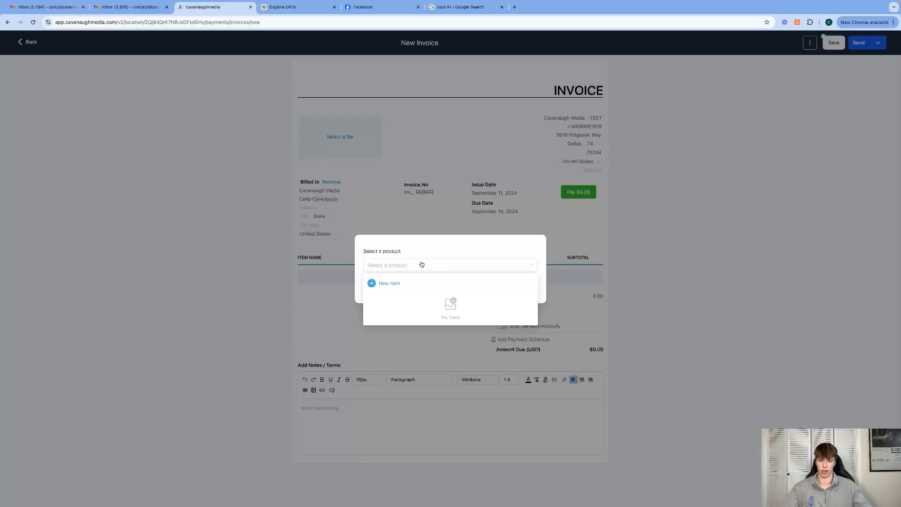
click(381, 283)
click(398, 230)
text(test)
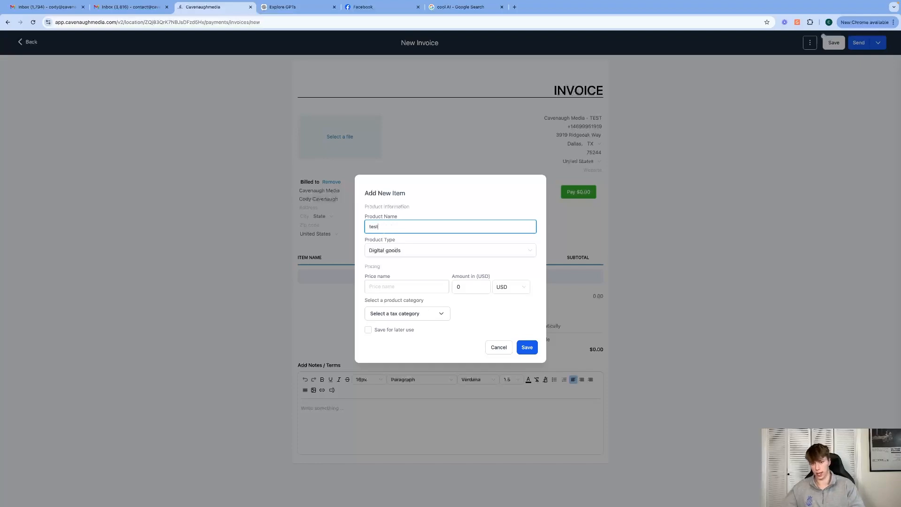
key(Tab)
key(Tab)
text(test)
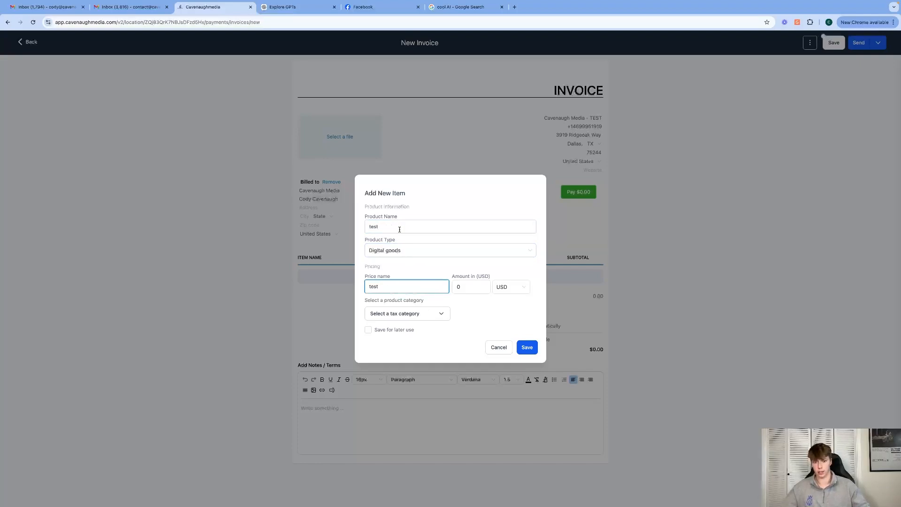
click(455, 285)
text(100)
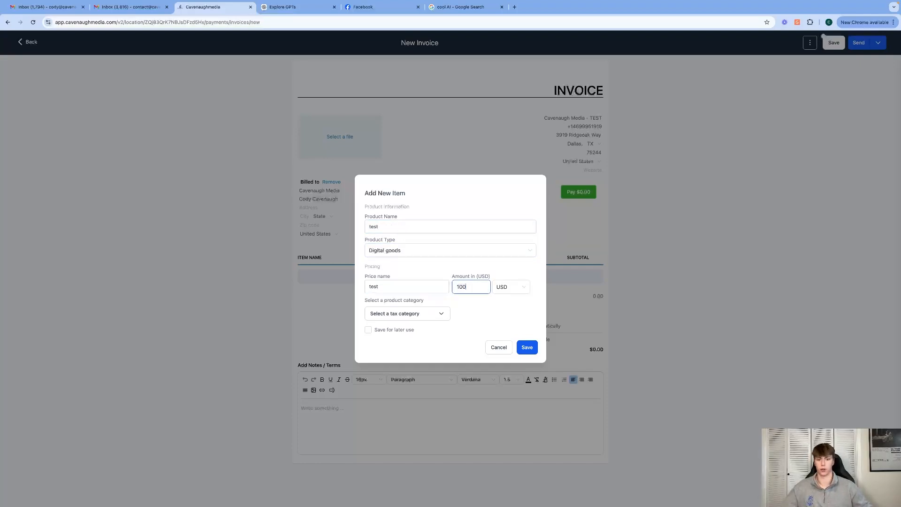
click(528, 347)
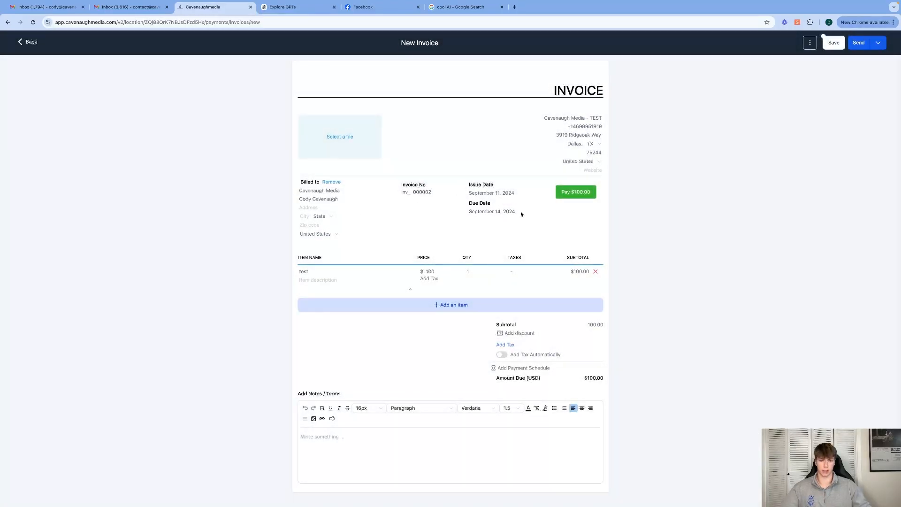
Enter "test description" as the description of the test item on the invoice
click(321, 279)
text(test )
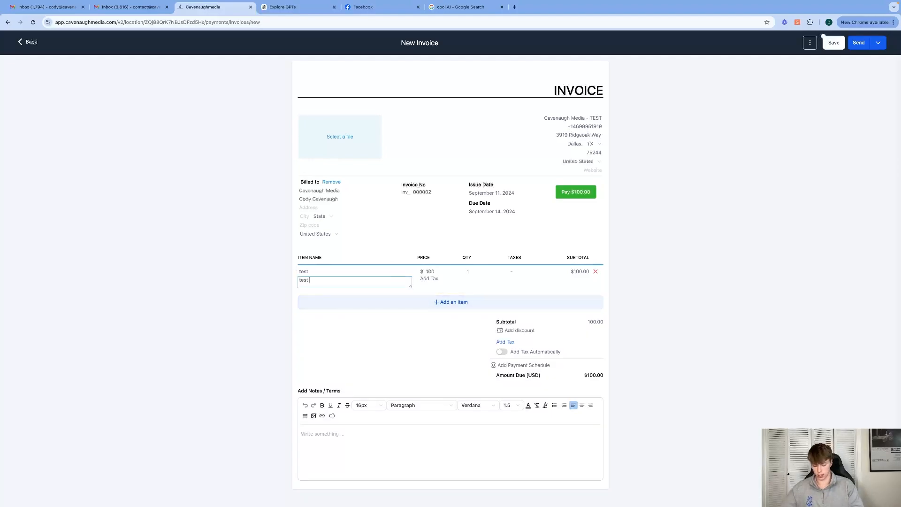
text(descriptiom)
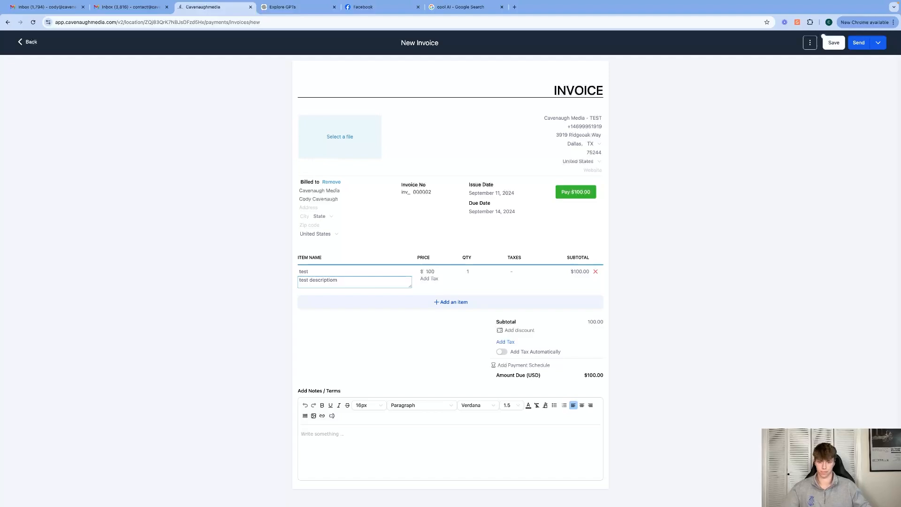
key(BackSpace)
text(n)
click(605, 312)
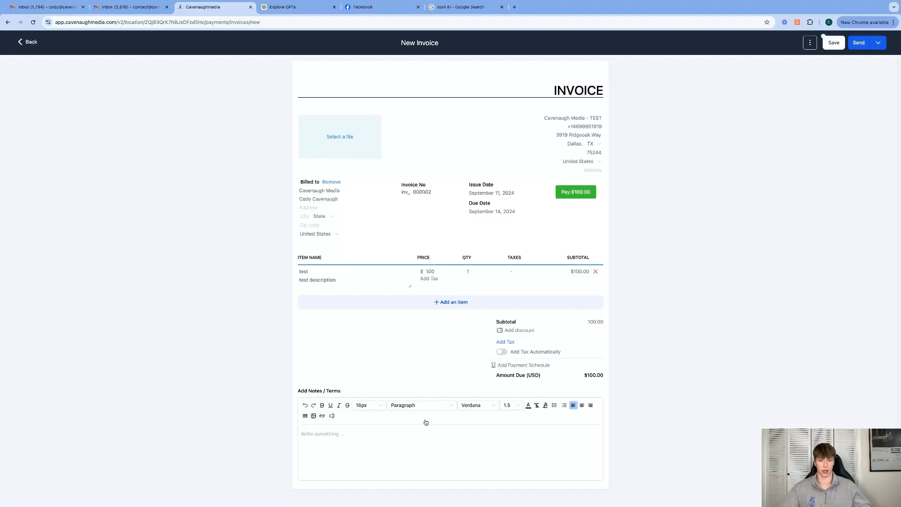
Name the invoice "Test invoice" and send it to the client by both email and text
click(860, 43)
triple_click(444, 220)
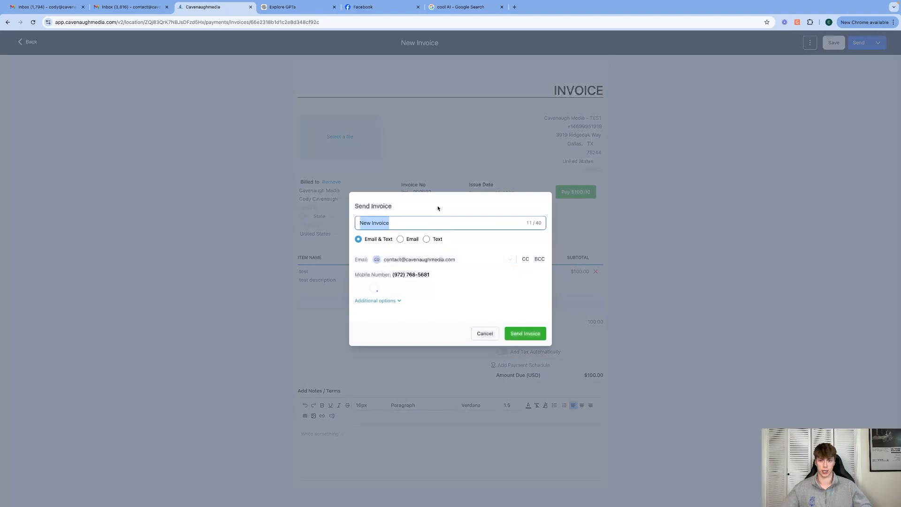
text(Test invoice)
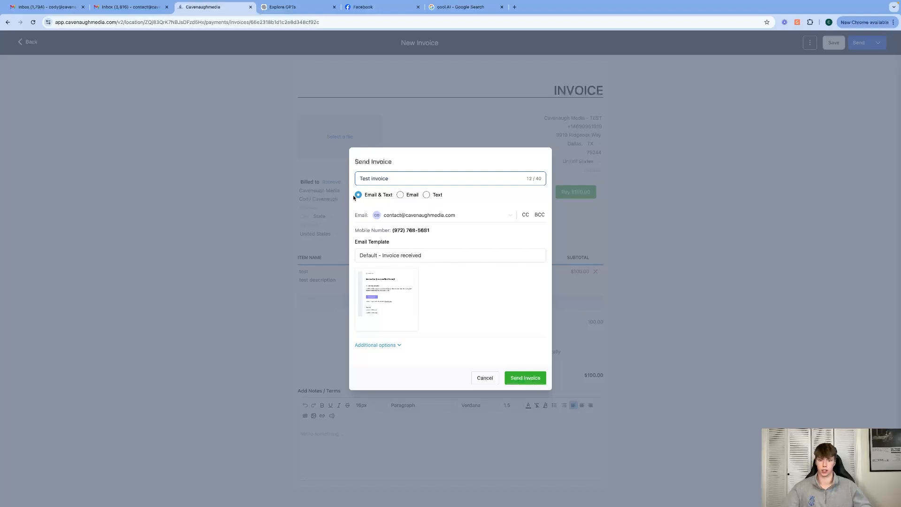
click(427, 196)
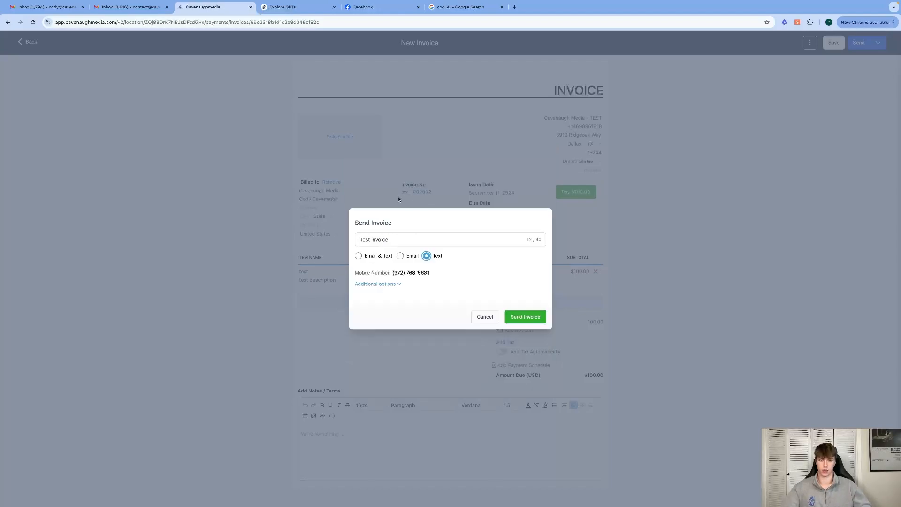
click(360, 254)
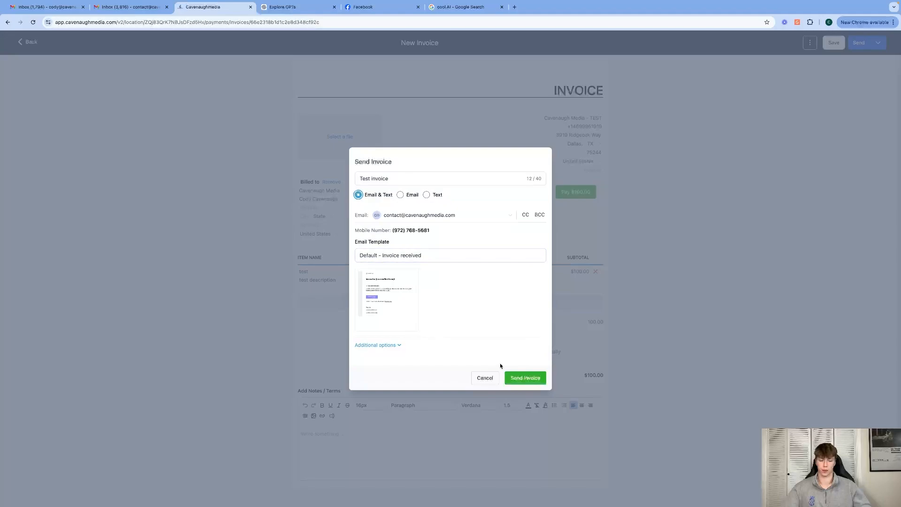
click(531, 377)
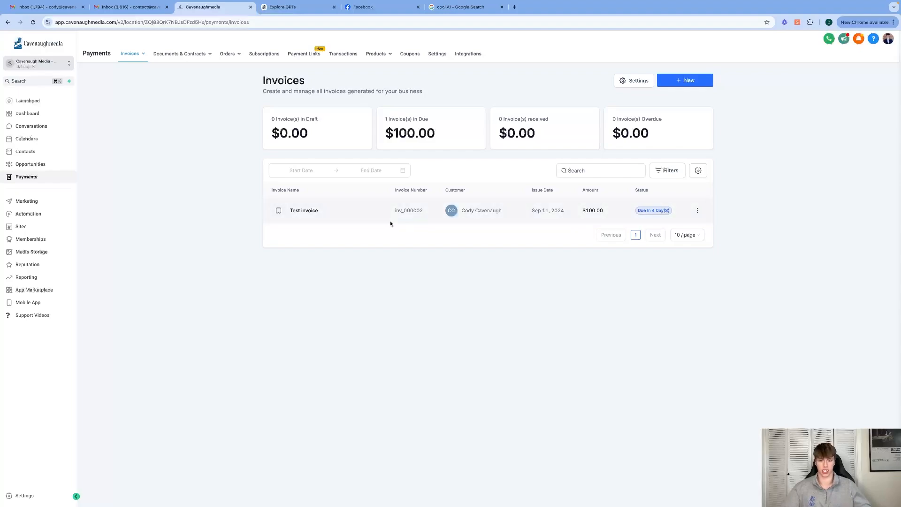
Copy the link of the Test invoice and open it in a new browser tab to view the customer's page
click(697, 211)
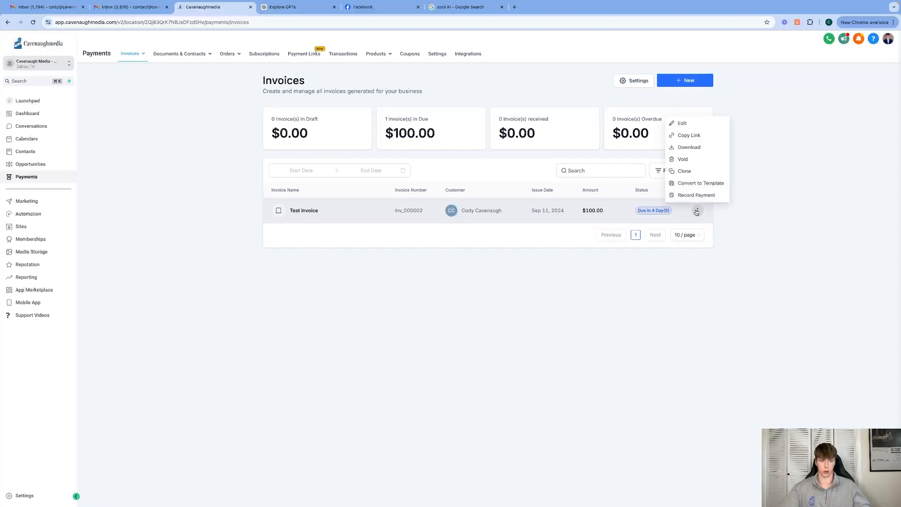
click(680, 136)
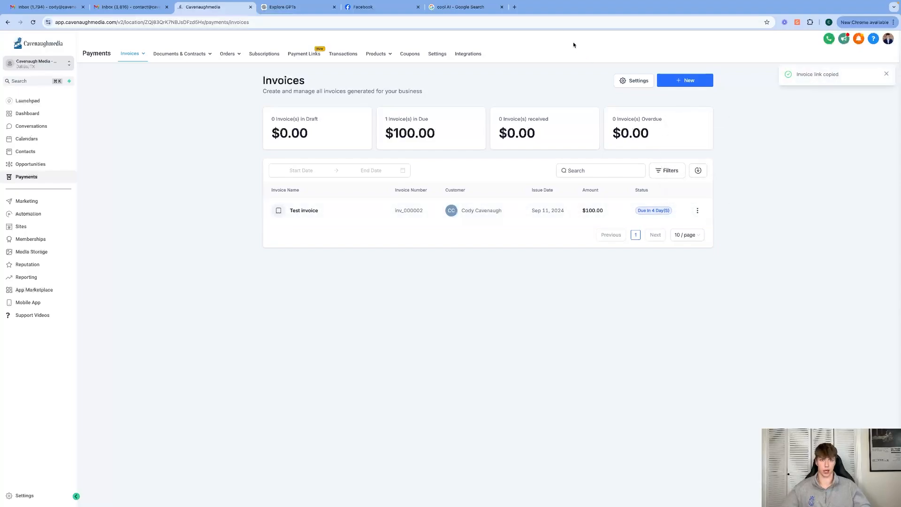
click(515, 7)
key(super+v)
key(Return)
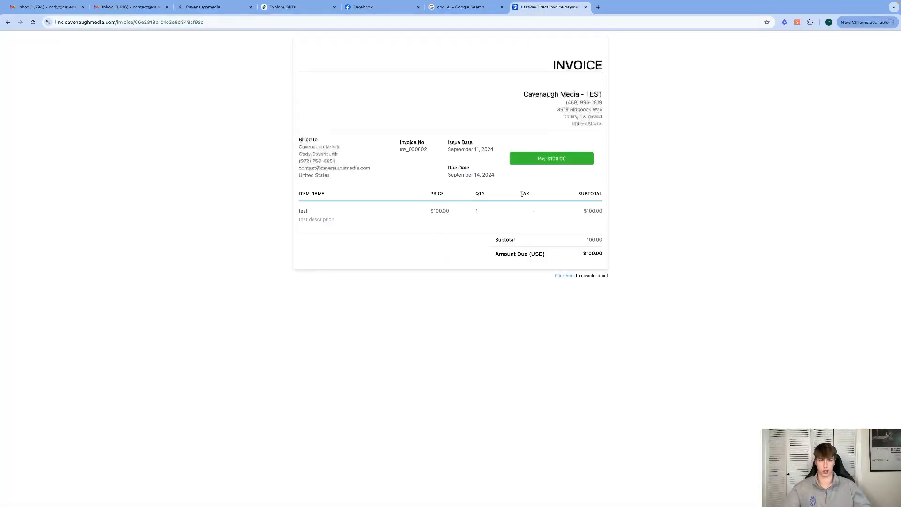
key(super+a)
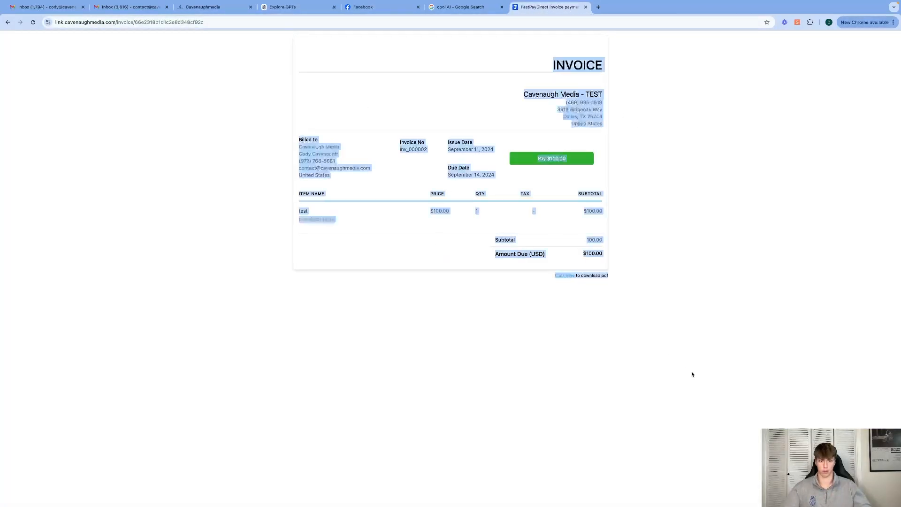
Look over the customer-facing invoice page and close it to return to the invoices list
drag(692, 374, 312, 145)
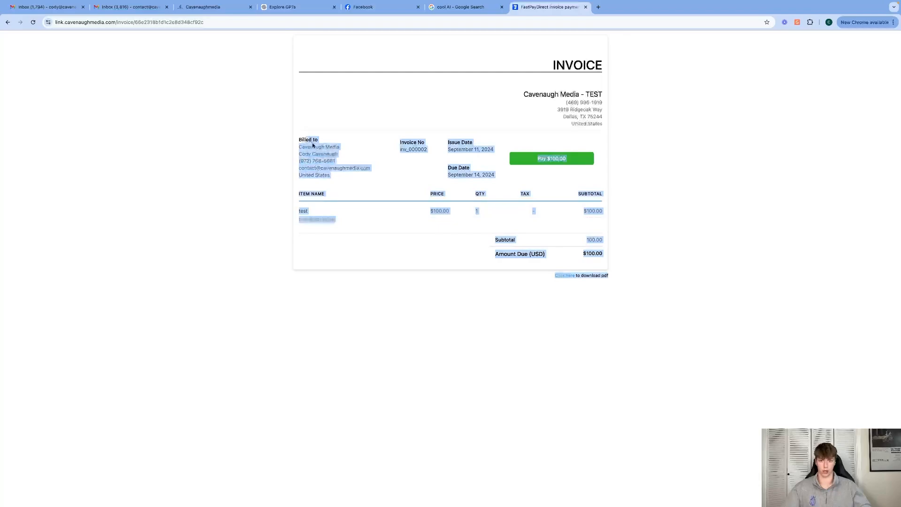
click(544, 368)
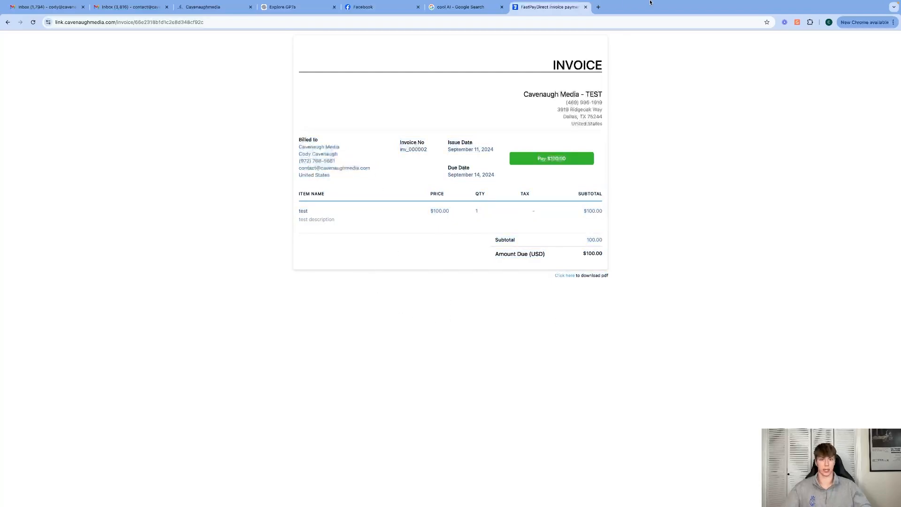
click(585, 7)
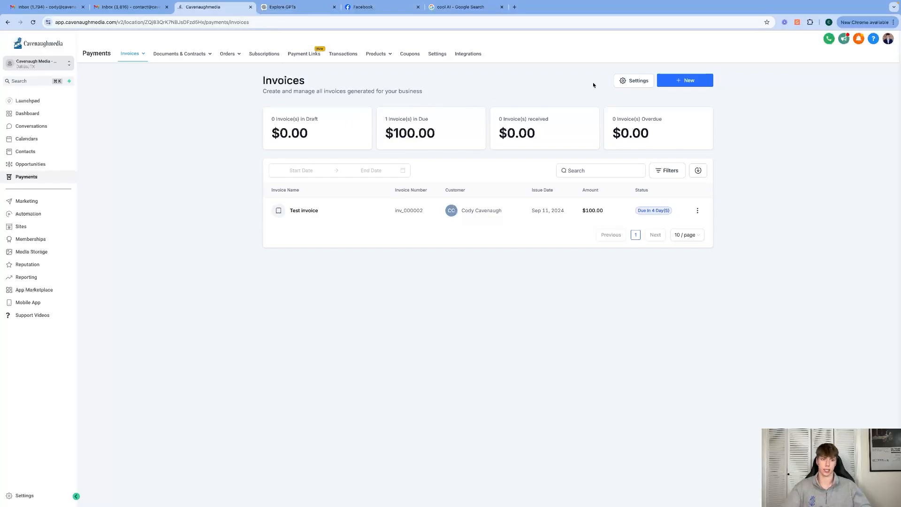
Clear the street address from the business information in the invoice settings and save
click(626, 81)
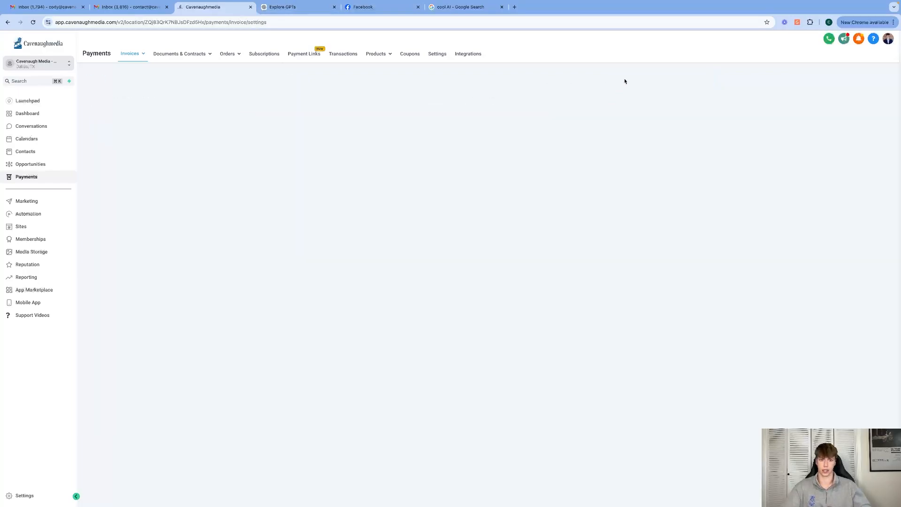
click(307, 187)
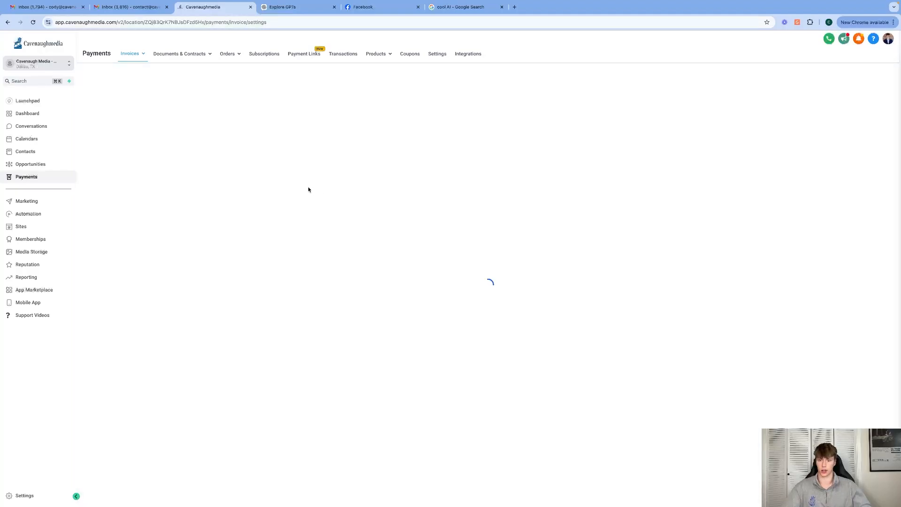
click(197, 184)
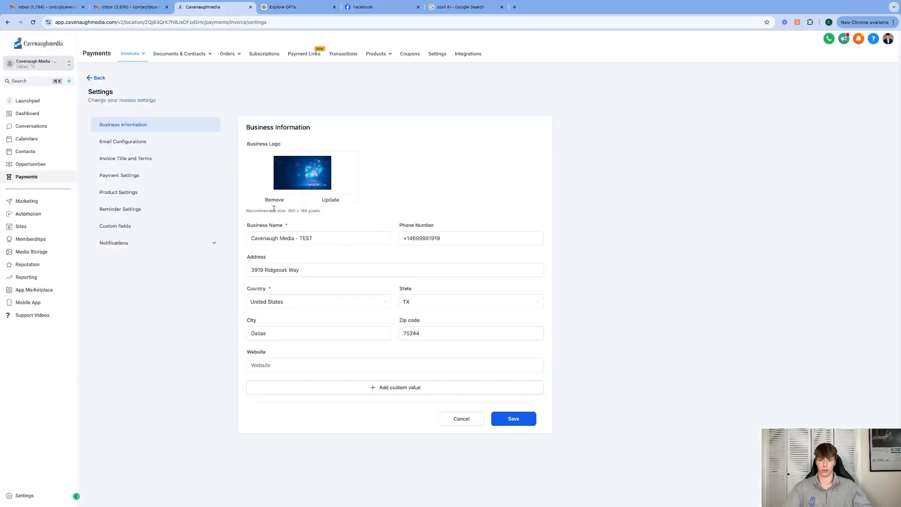
click(343, 270)
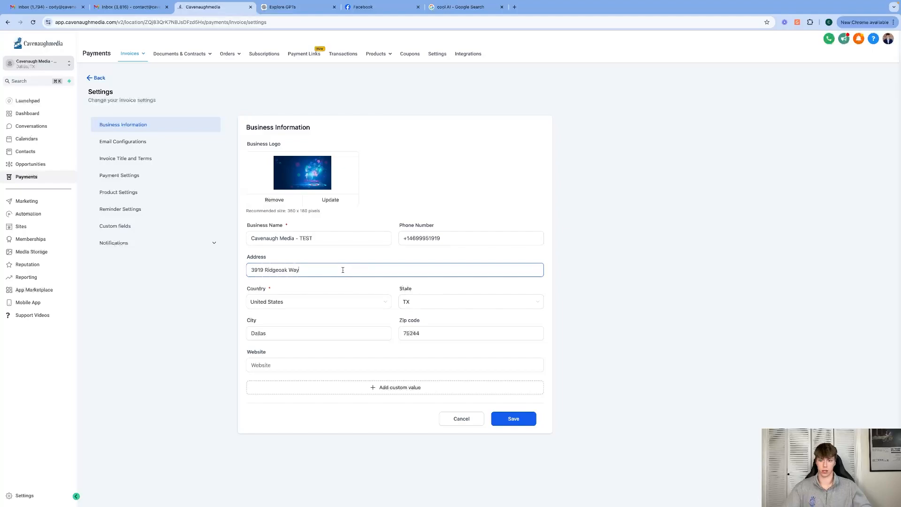
key(super+a)
key(BackSpace)
click(627, 366)
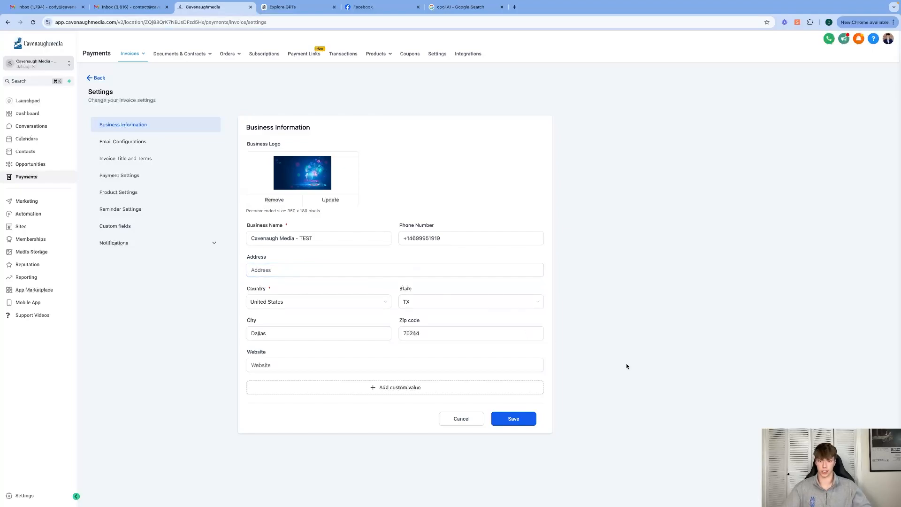
click(518, 419)
Set invoices to be due after 2 days in the invoice payment settings and save
click(139, 244)
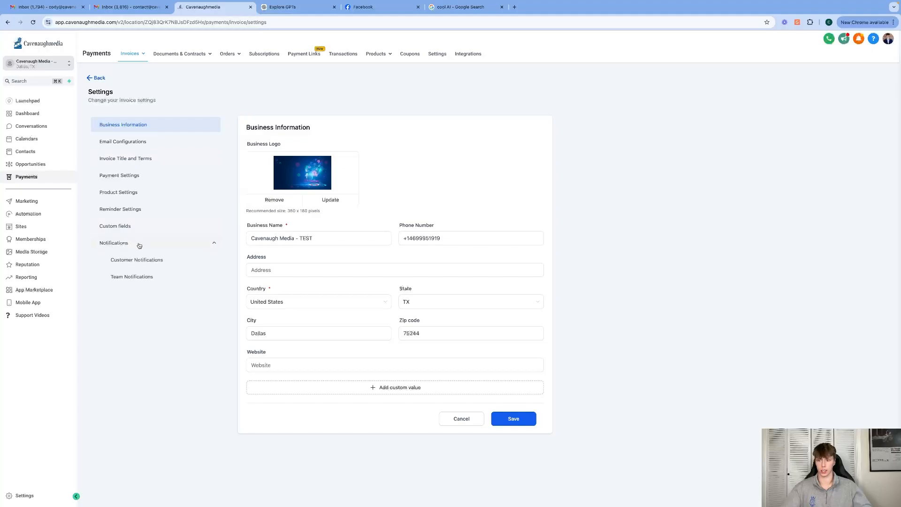
click(121, 177)
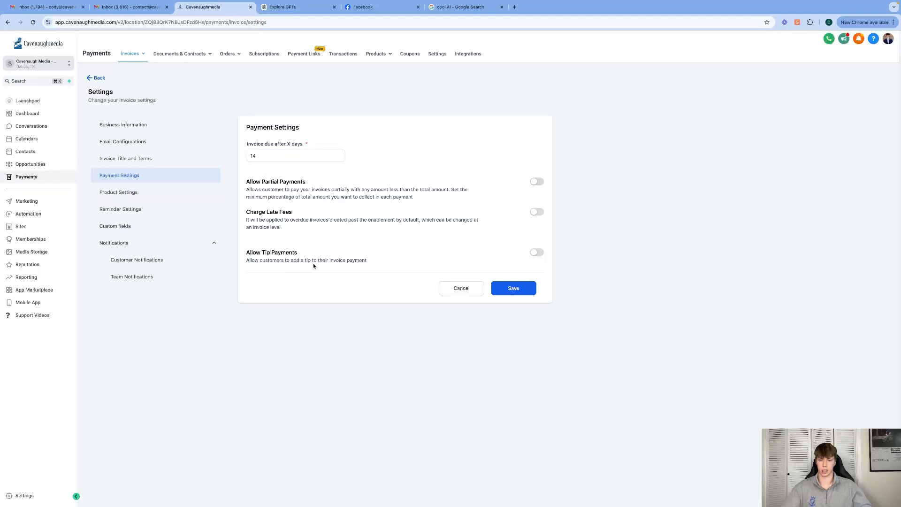
drag(292, 155, 271, 146)
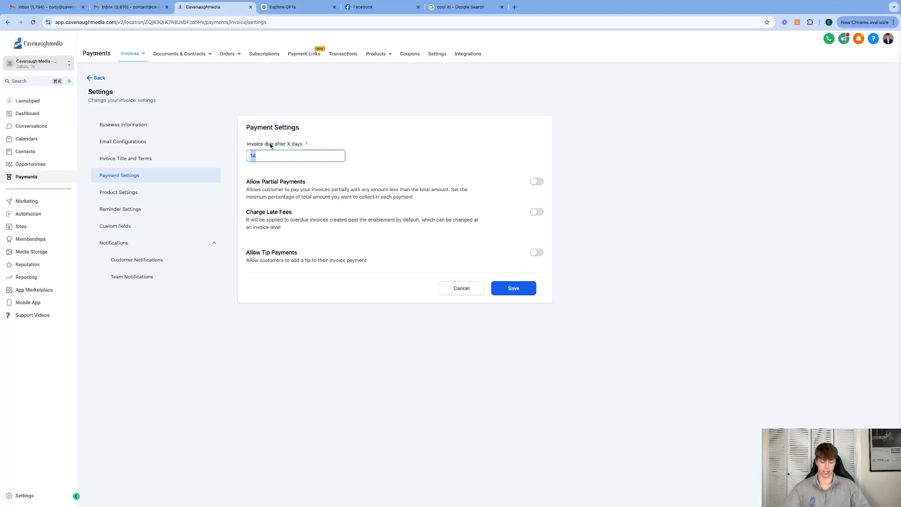
text(2)
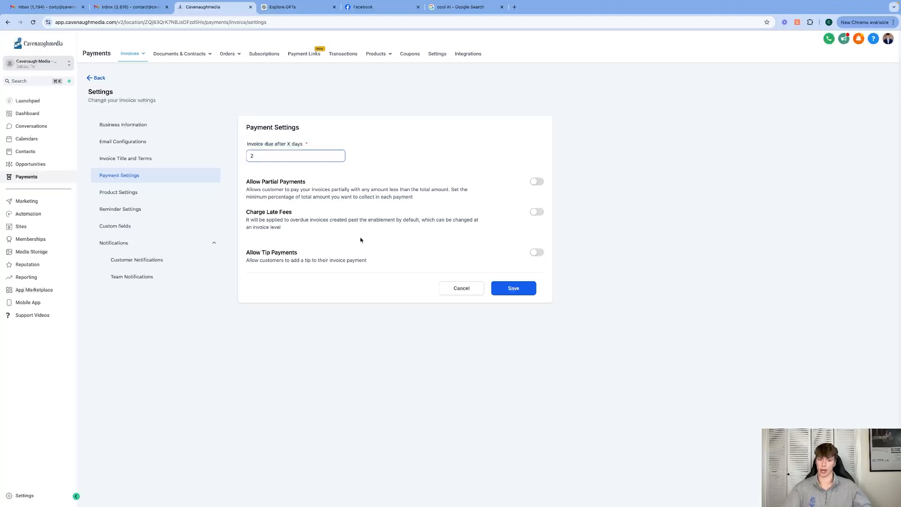
click(526, 293)
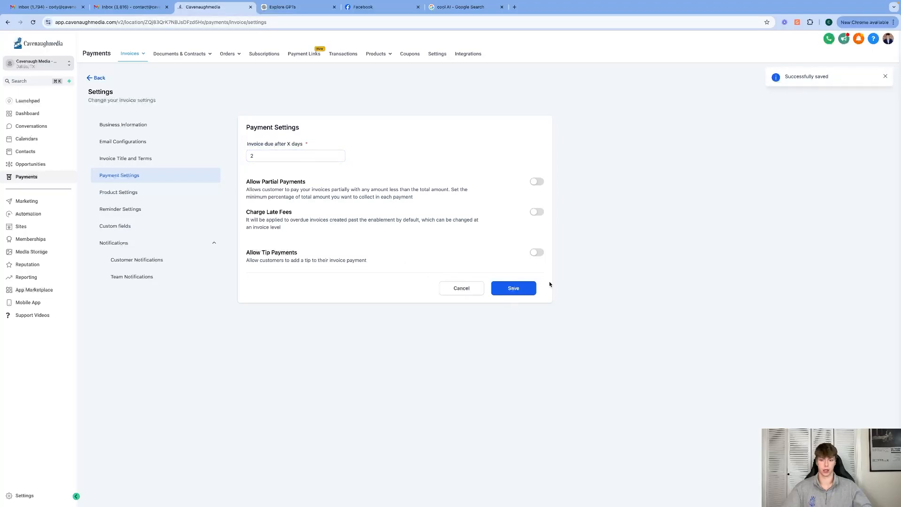
click(130, 128)
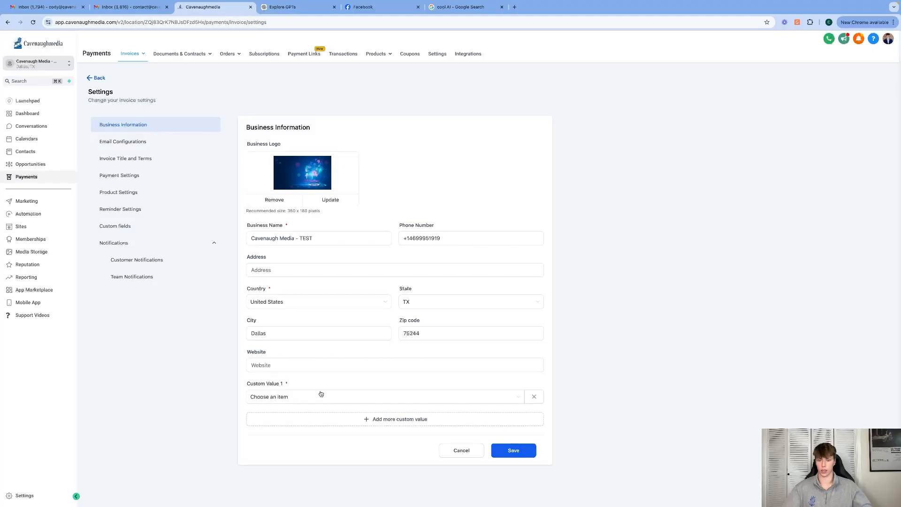
click(323, 393)
click(535, 397)
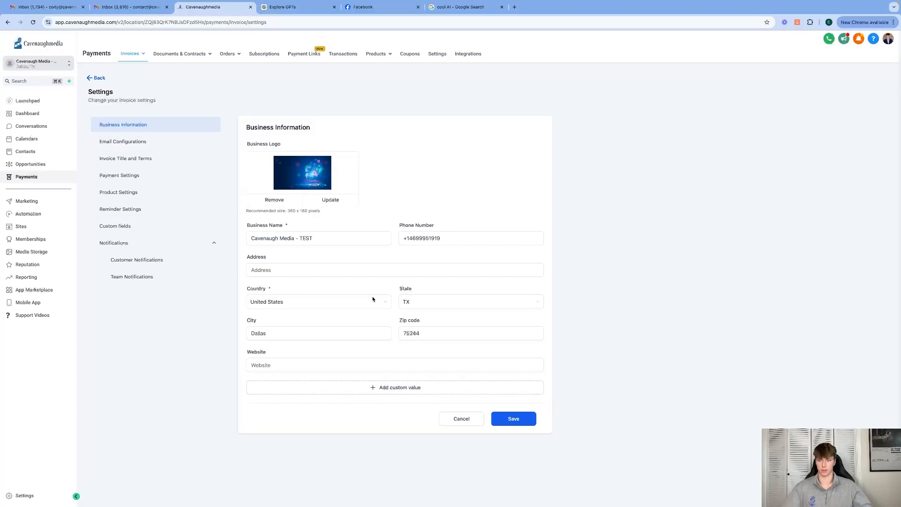
Enter "test footer for video" as the default invoice terms/notes and save
click(151, 142)
click(144, 158)
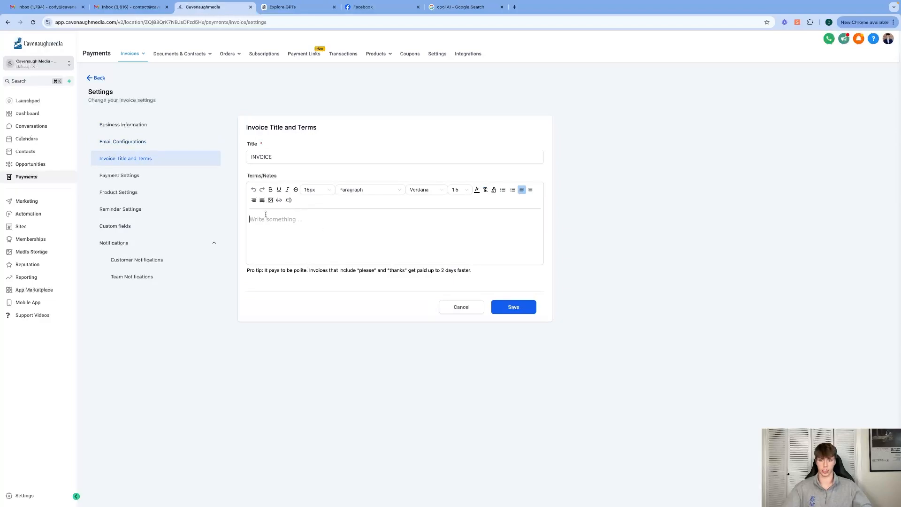
click(313, 234)
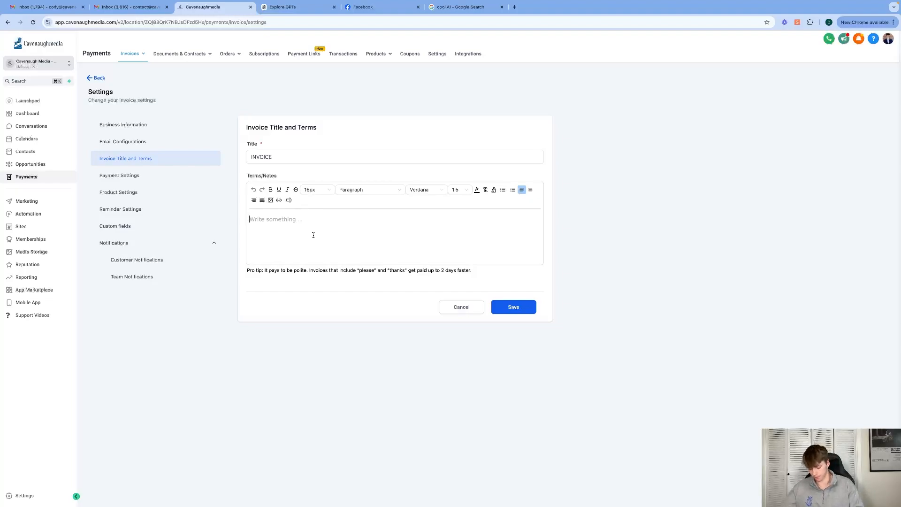
text(test footer f)
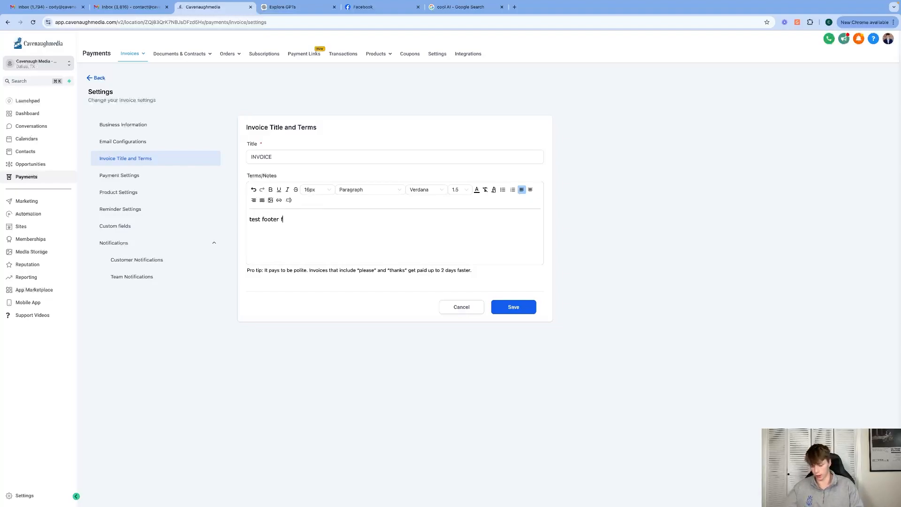
text(or video)
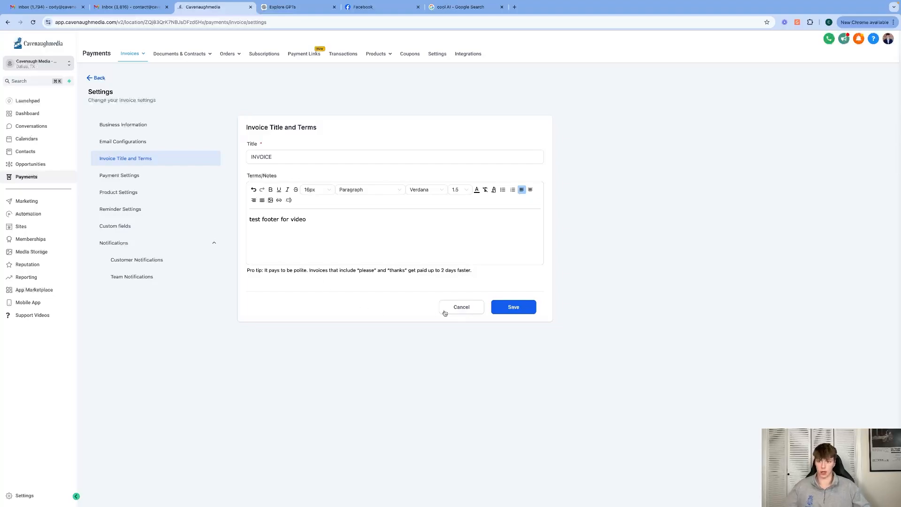
click(508, 313)
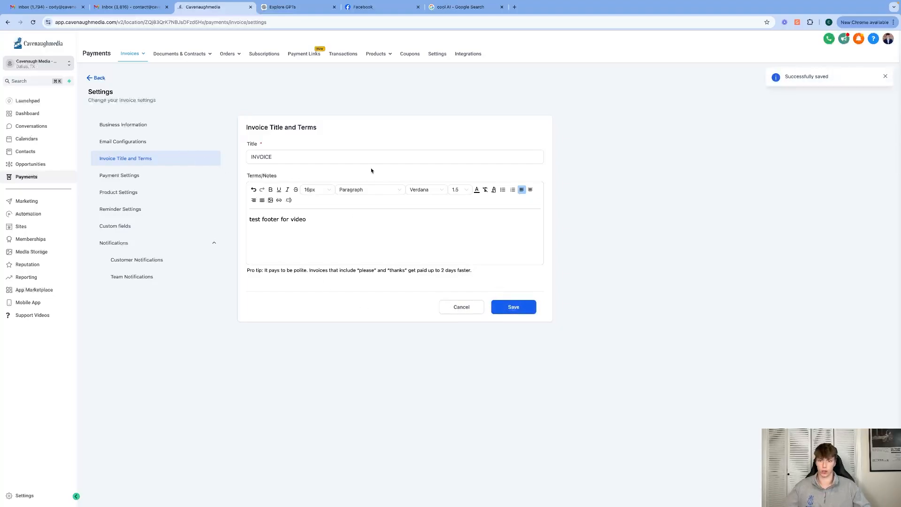
Enable Import Product Description in the invoice product settings and save
click(164, 173)
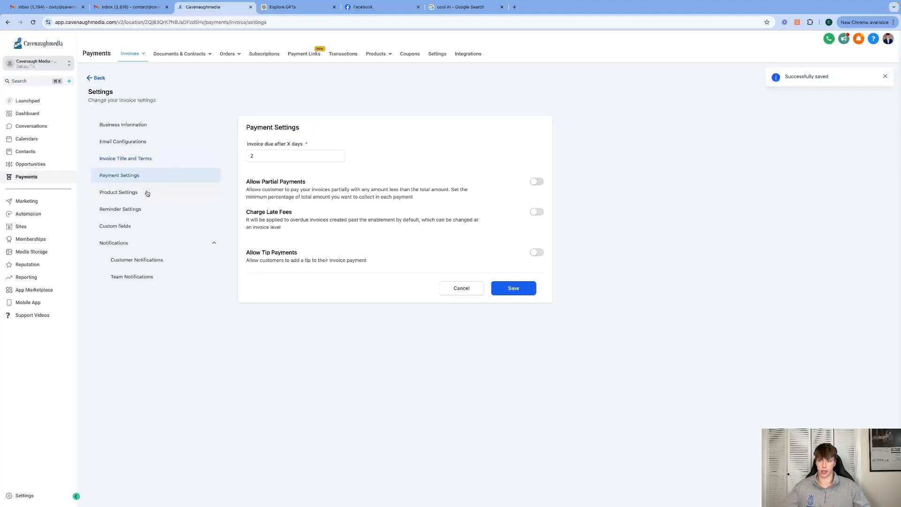
click(149, 192)
click(138, 210)
click(136, 197)
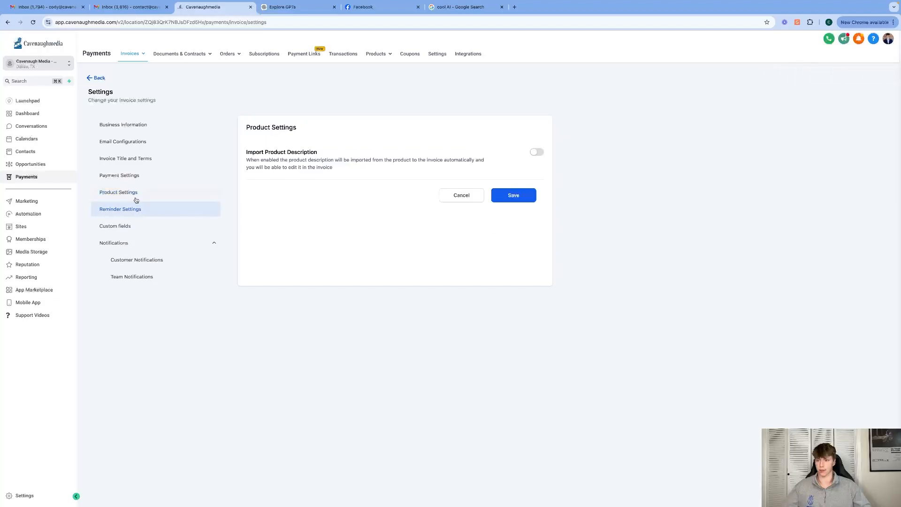
click(537, 152)
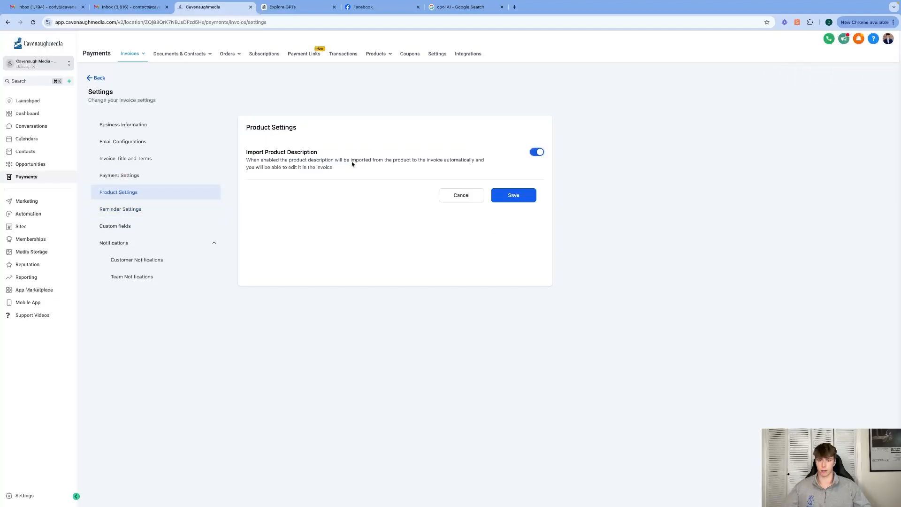
click(506, 193)
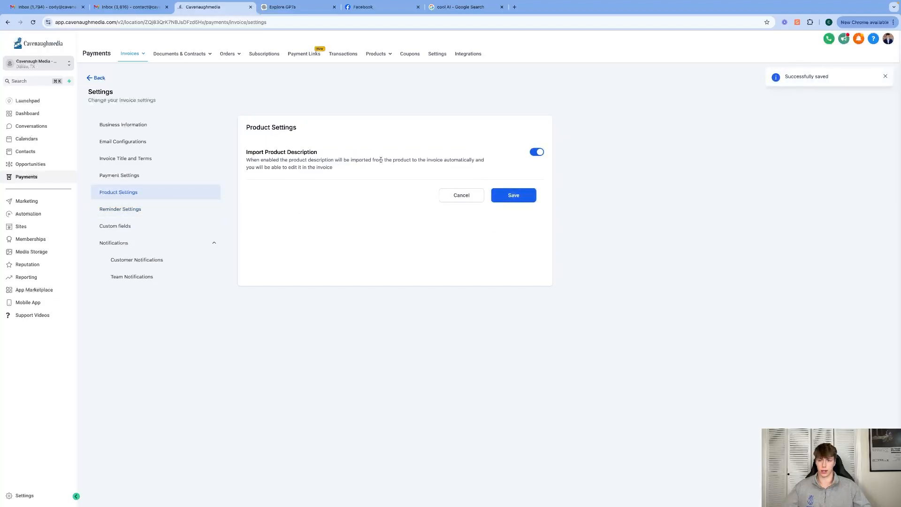
View the reminder settings and start a new one-time invoice to check its default footer note
click(151, 210)
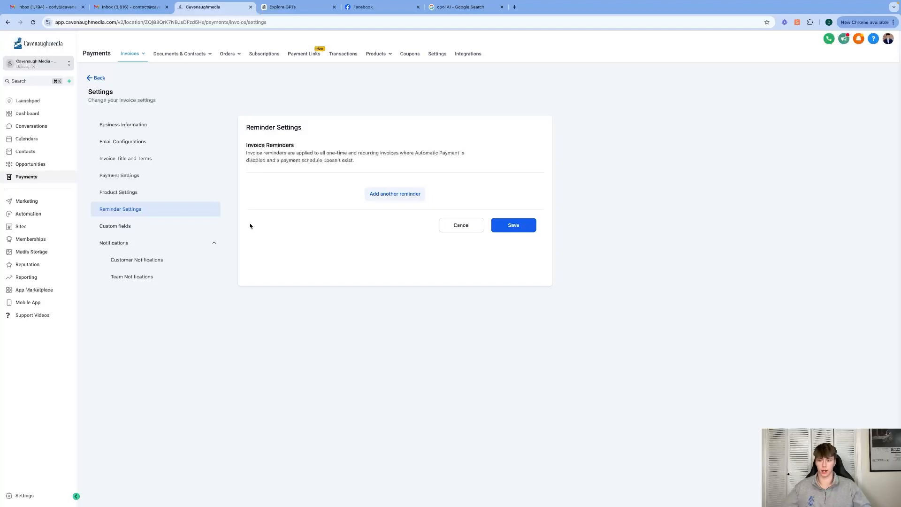
click(99, 79)
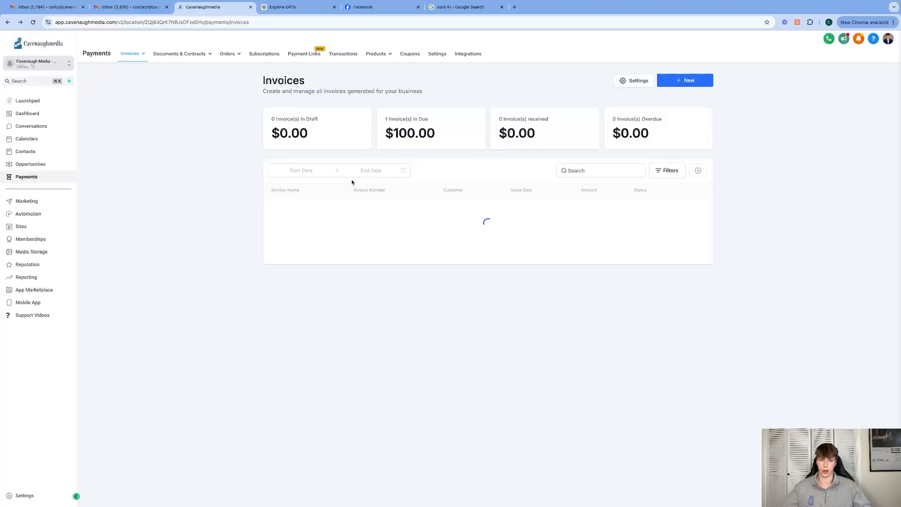
click(681, 81)
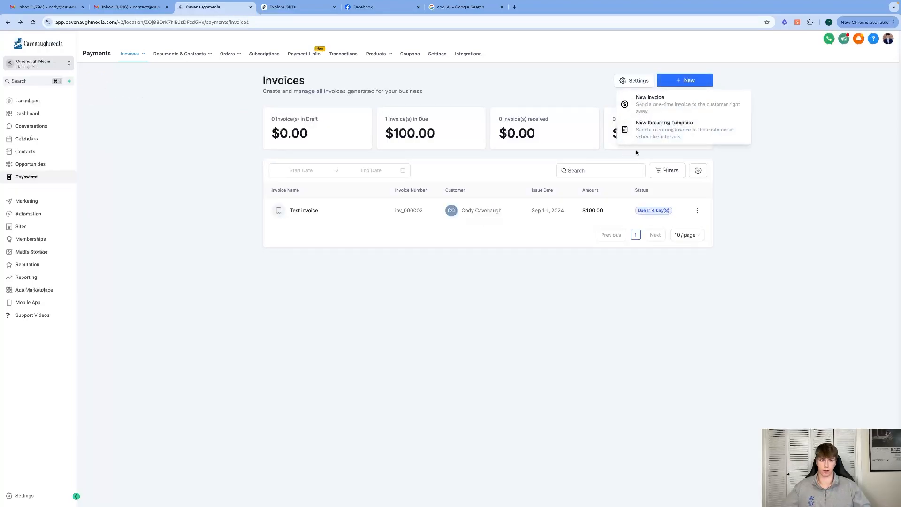
click(673, 97)
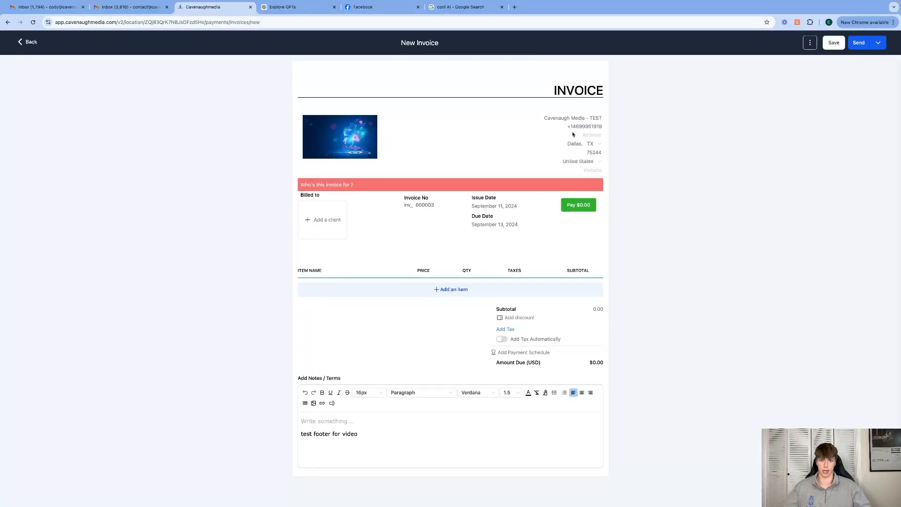
drag(359, 435, 275, 404)
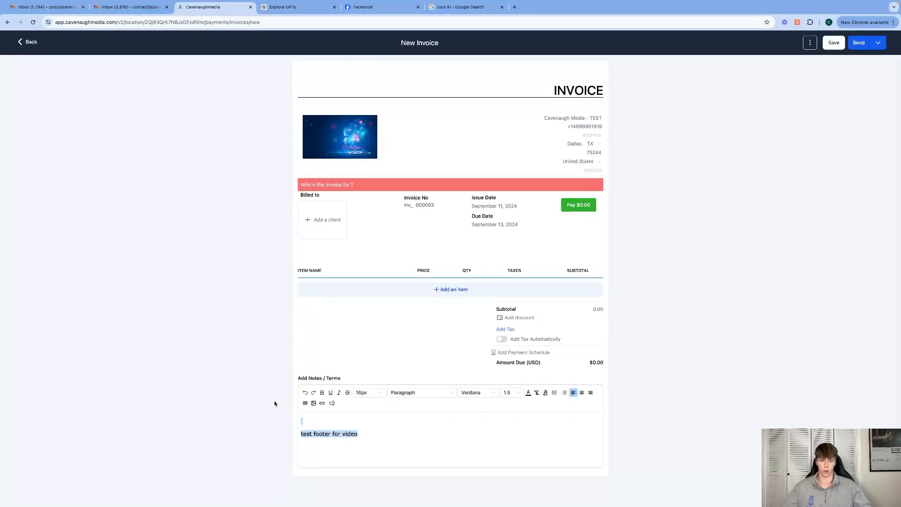
click(275, 403)
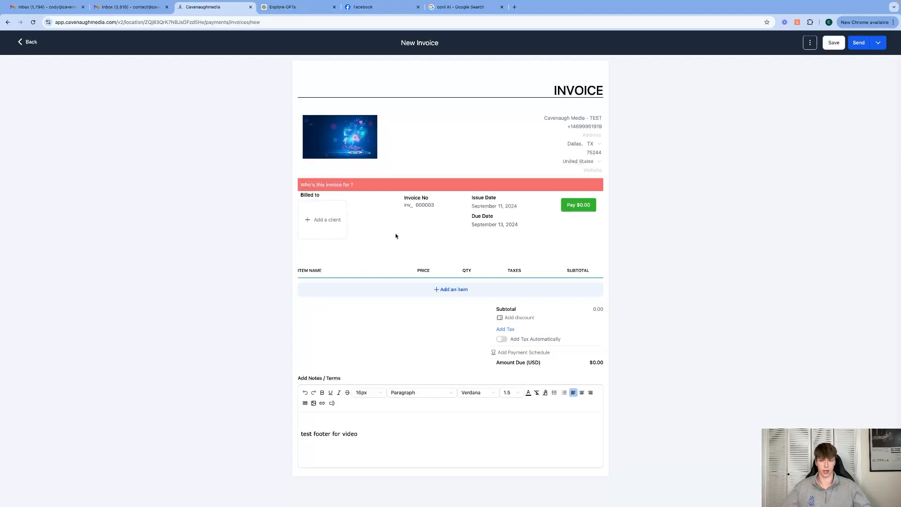
Search the client list by the client's name and bill the new invoice to the matching contact
click(328, 227)
text(cody cav)
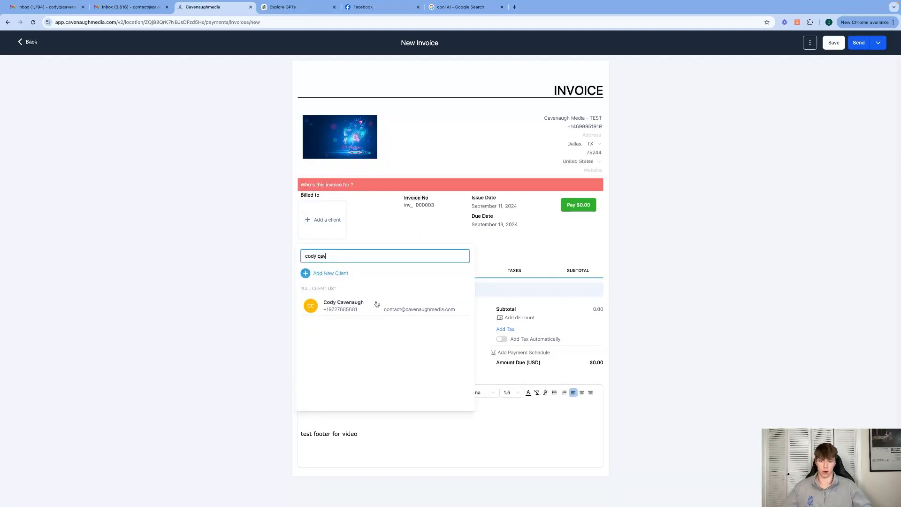
click(376, 304)
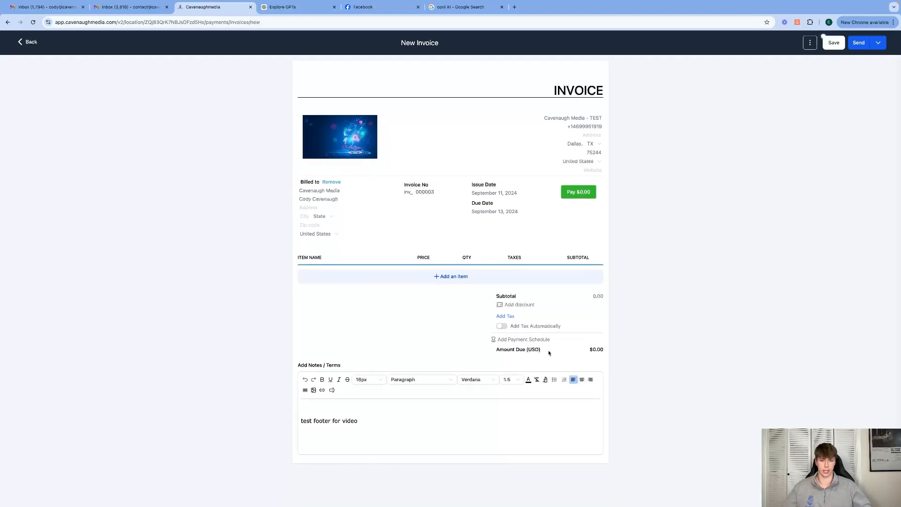
click(469, 281)
click(428, 268)
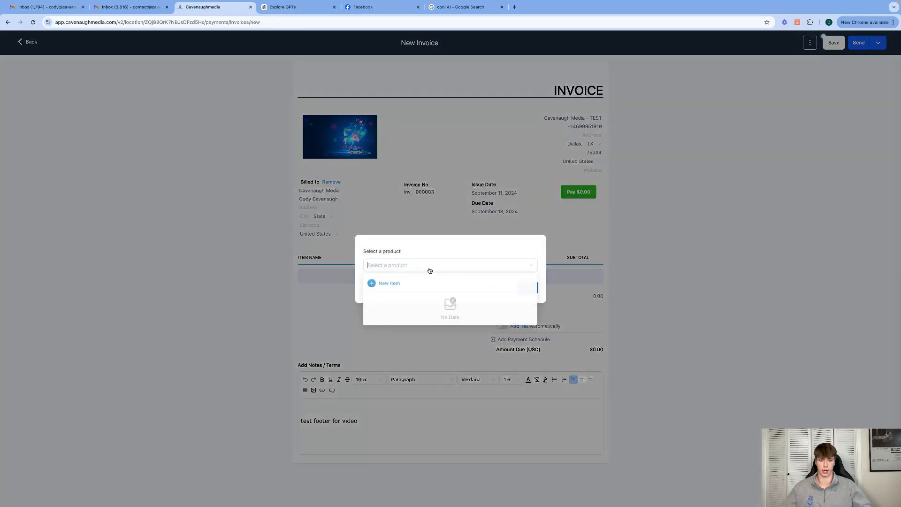
click(463, 251)
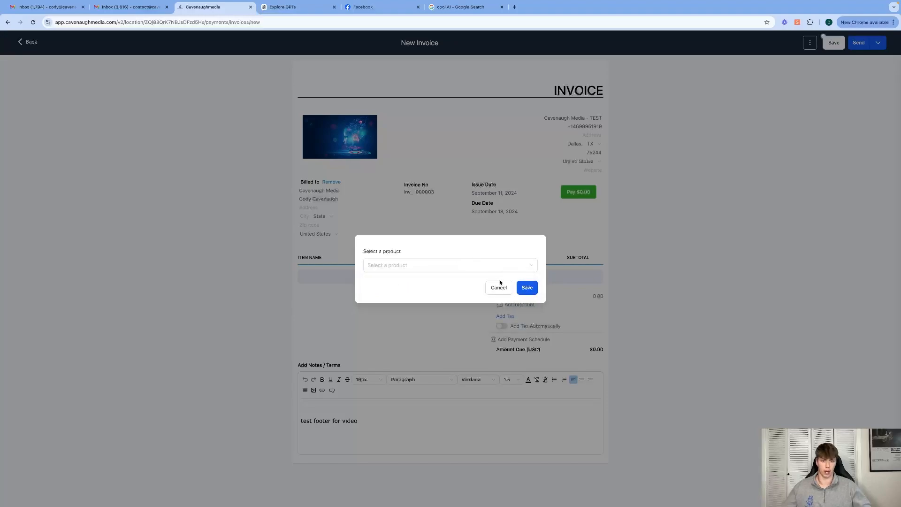
click(499, 288)
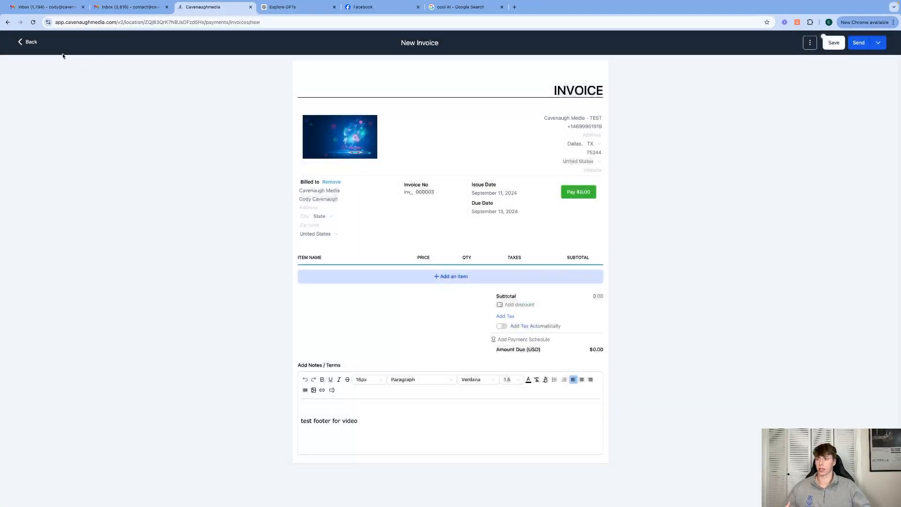
Leave the unsaved invoice without keeping its changes and start creating a new payment product
click(29, 42)
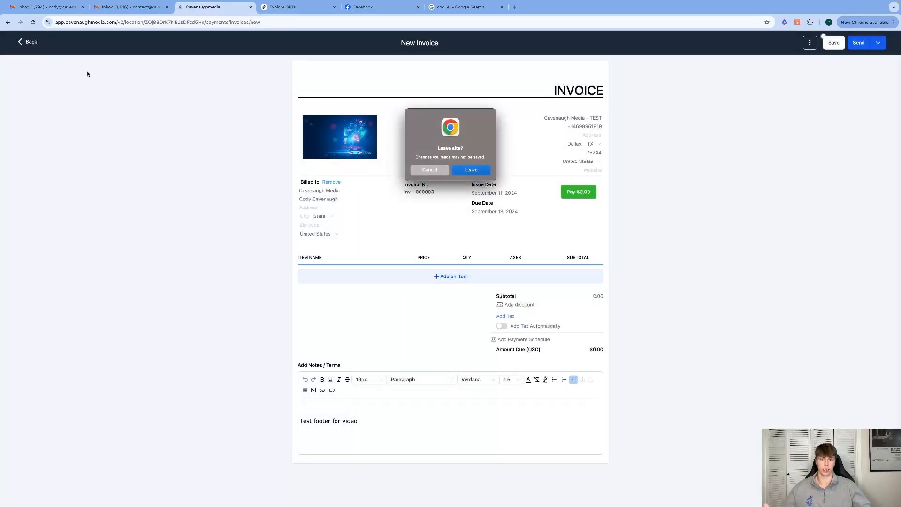
click(465, 171)
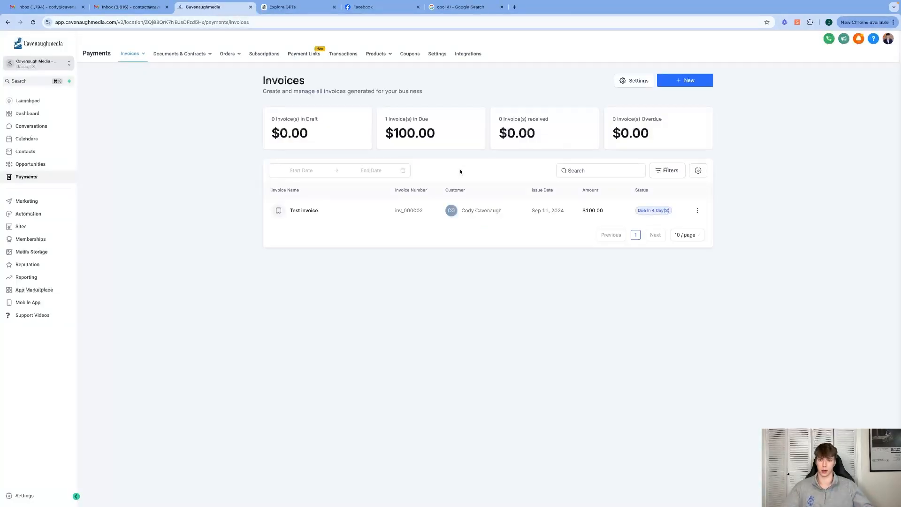
mouse_move(378, 55)
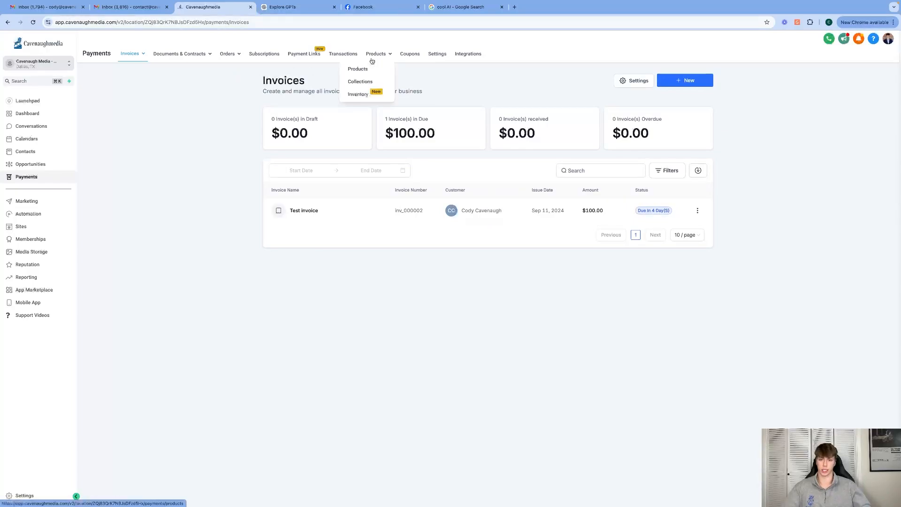
click(362, 69)
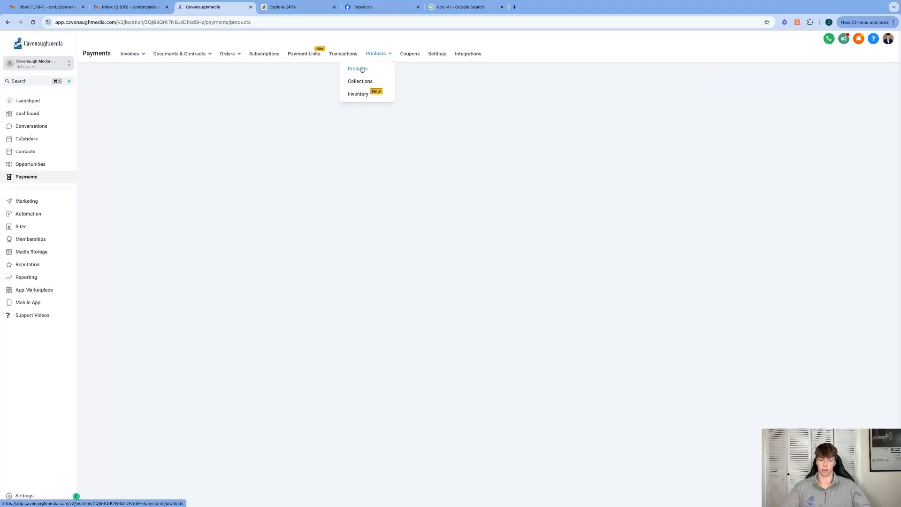
click(501, 201)
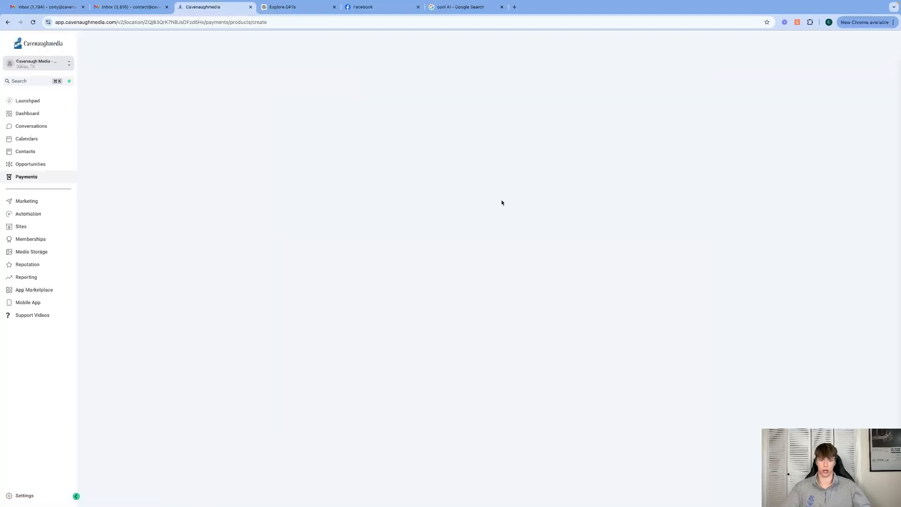
Title the new product "Website" and describe it as "this is a 5 page website"
click(304, 140)
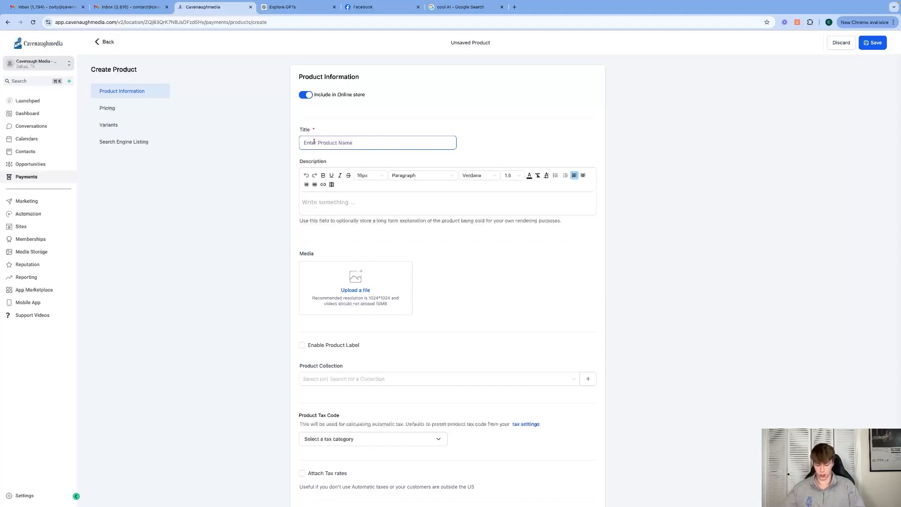
text(Website)
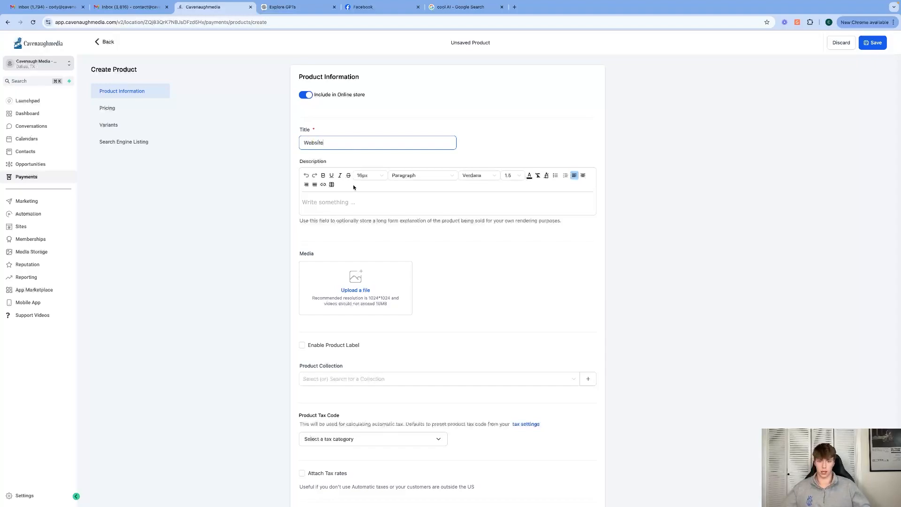
click(364, 197)
text(this)
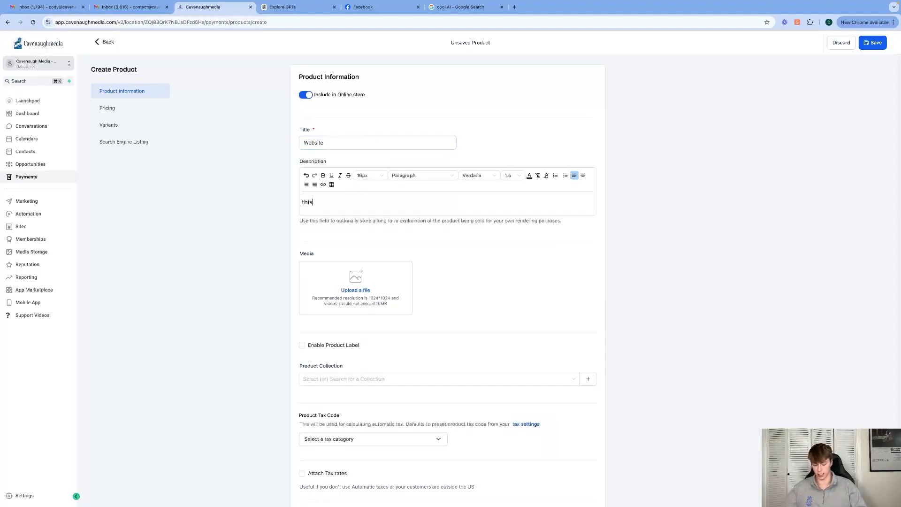
text( is a 5 page website)
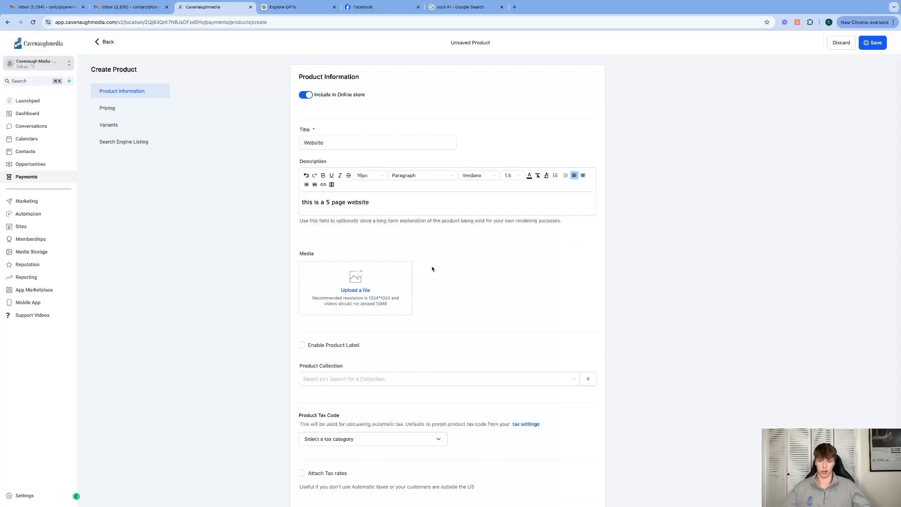
Set the Website product's one-time price to 1500 USD and save the product
scroll(436, 270, down, 5)
scroll(383, 338, down, 4)
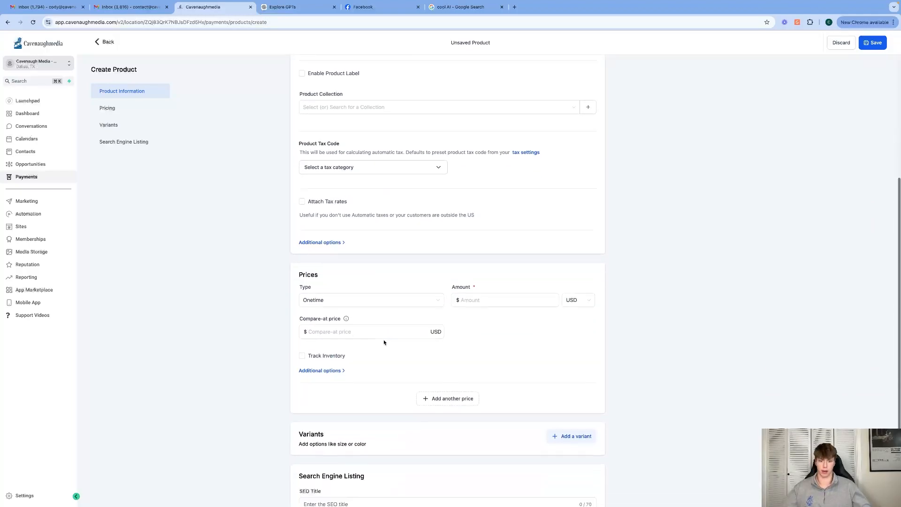
click(482, 191)
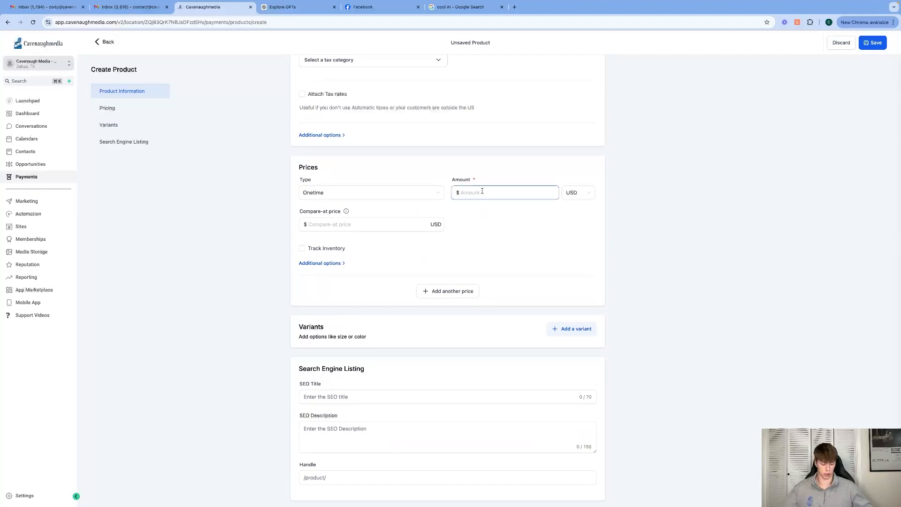
text(1500)
click(475, 226)
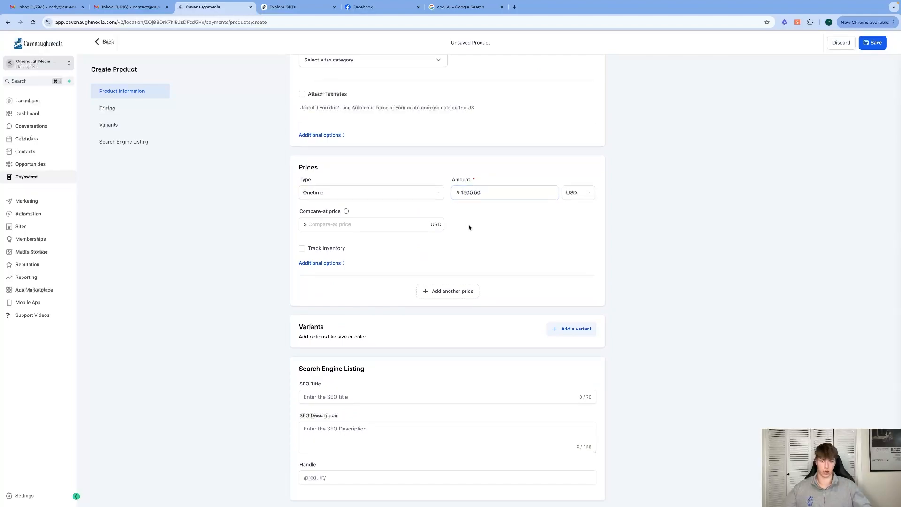
scroll(469, 226, down, 1)
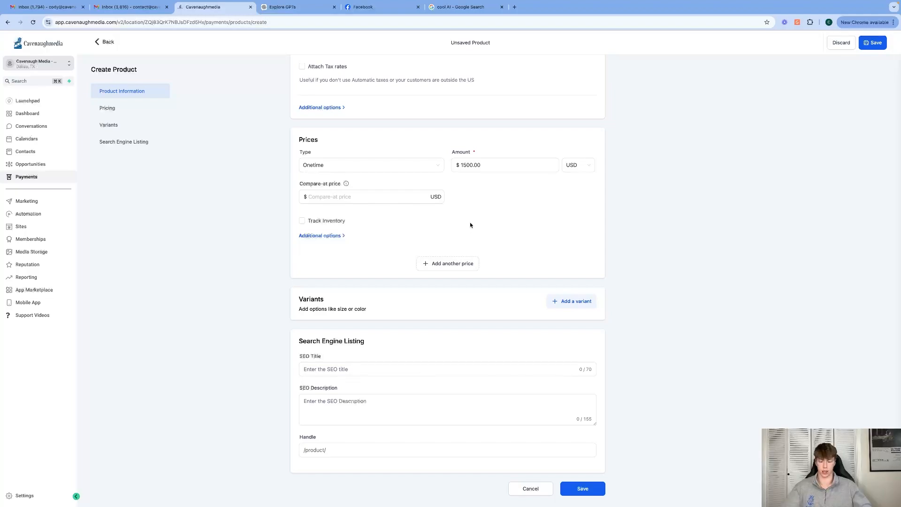
scroll(453, 258, up, 5)
scroll(445, 260, up, 6)
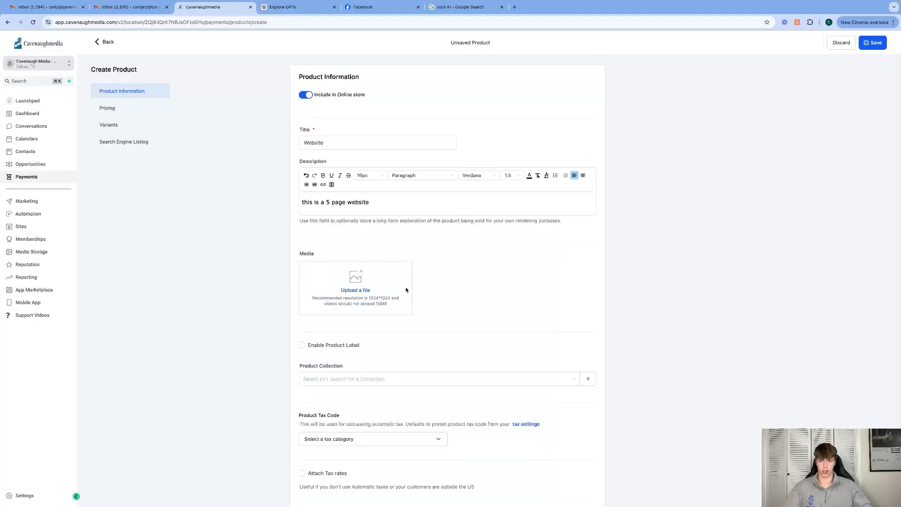
scroll(407, 290, down, 10)
click(582, 489)
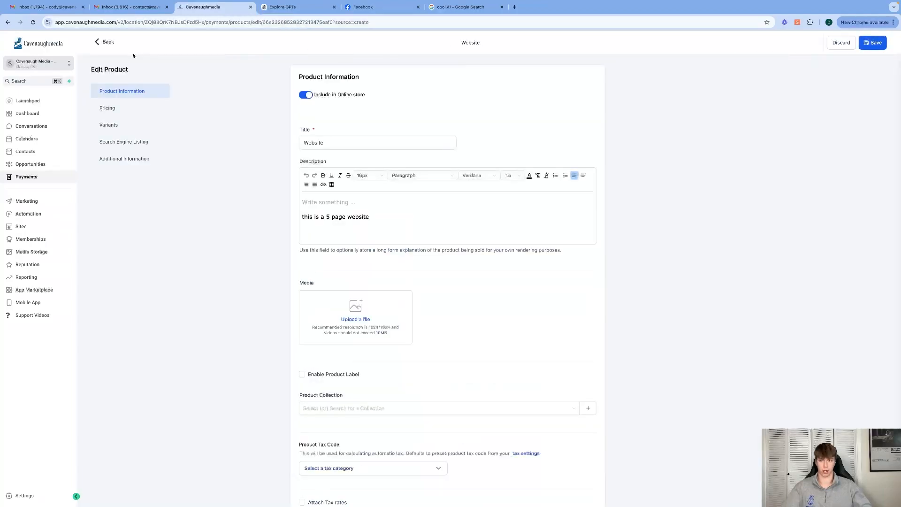
Return to the list of all invoices and void the $100 invoice named "Test invoice"
click(105, 42)
mouse_move(127, 55)
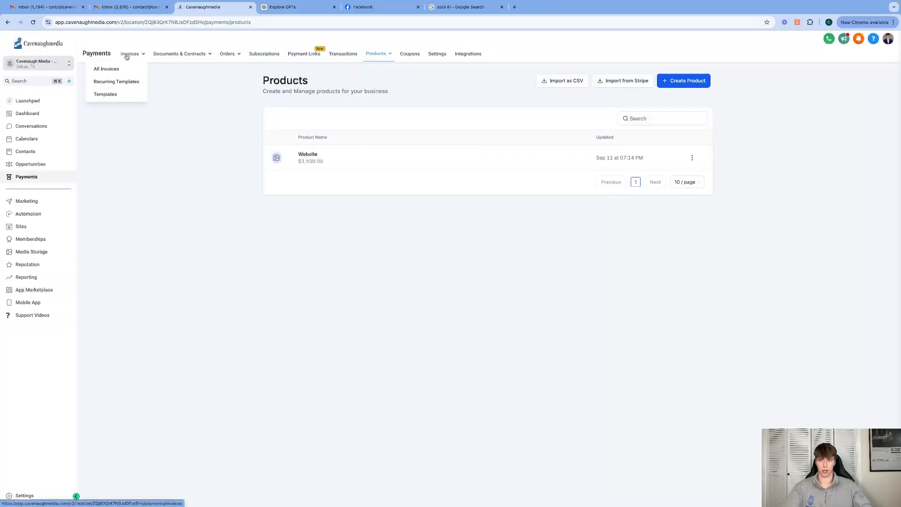
click(116, 69)
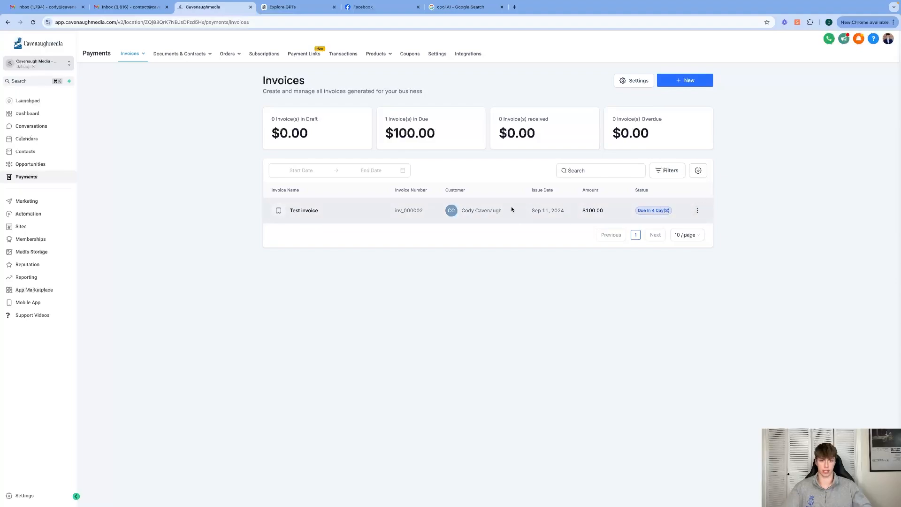
click(697, 212)
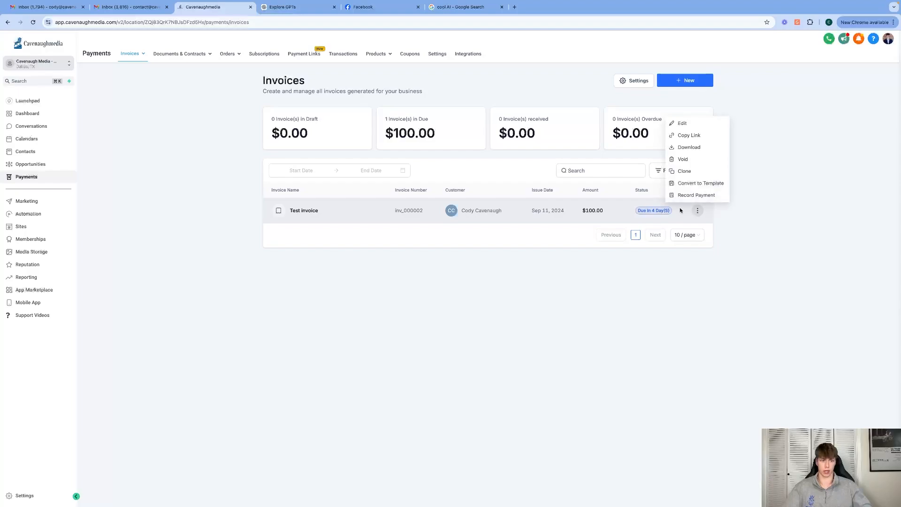
click(683, 159)
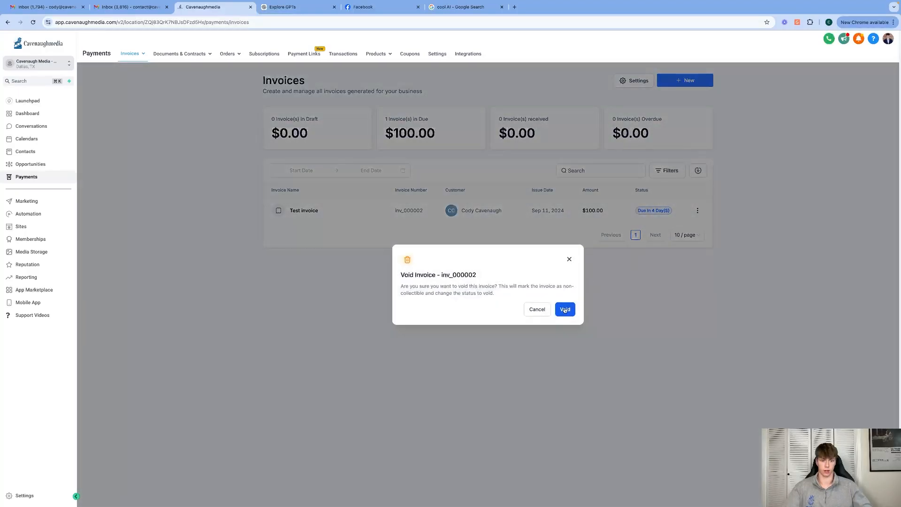
click(565, 309)
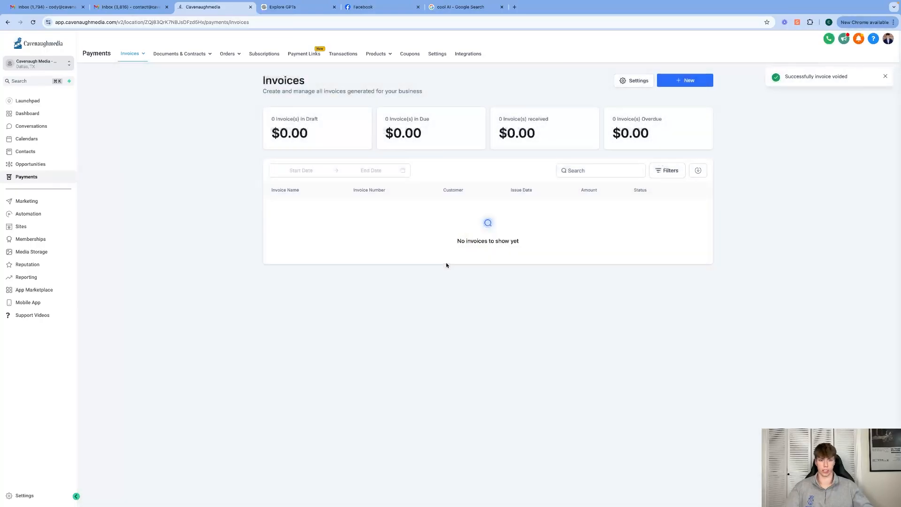
Create a new invoice and bill it to the existing client found by searching the client's name
click(688, 81)
mouse_move(674, 83)
click(664, 112)
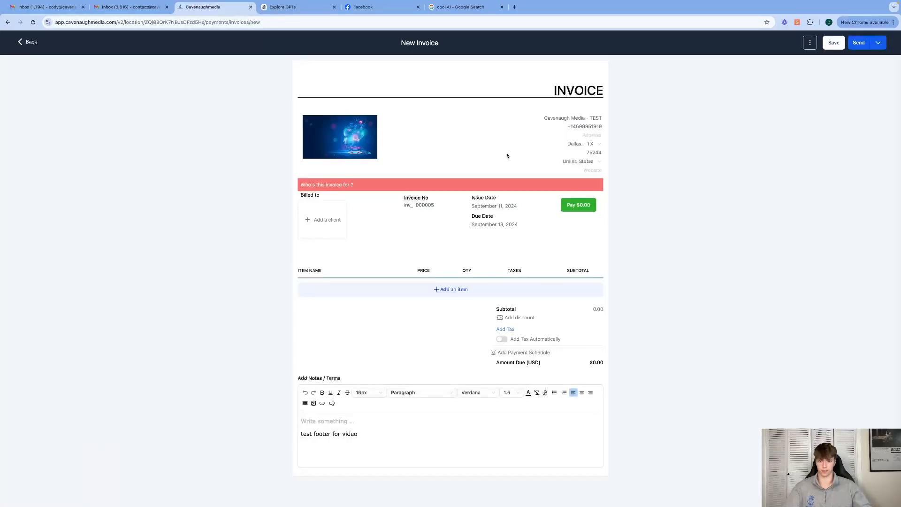
click(337, 205)
text(cody cav)
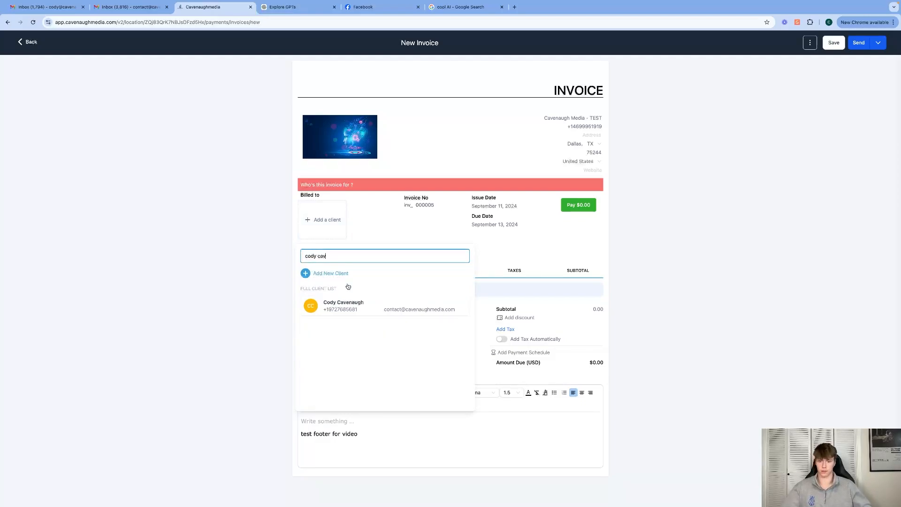
click(362, 306)
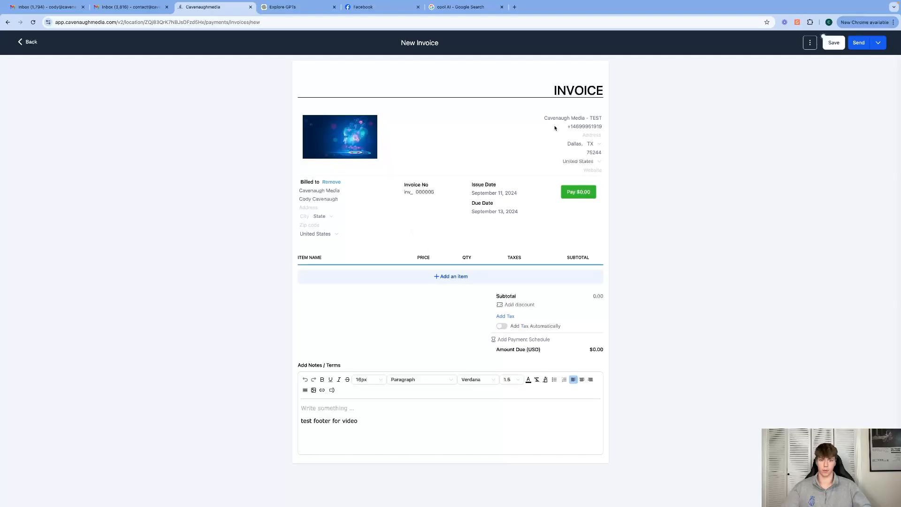
Add the "Website @ 1500" product with its imported description to the invoice and send it by email and text
click(395, 281)
click(403, 265)
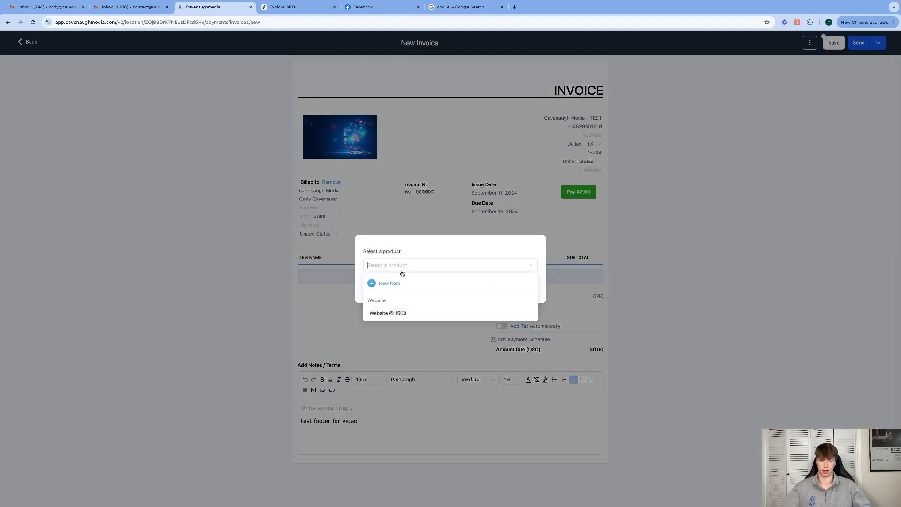
click(400, 312)
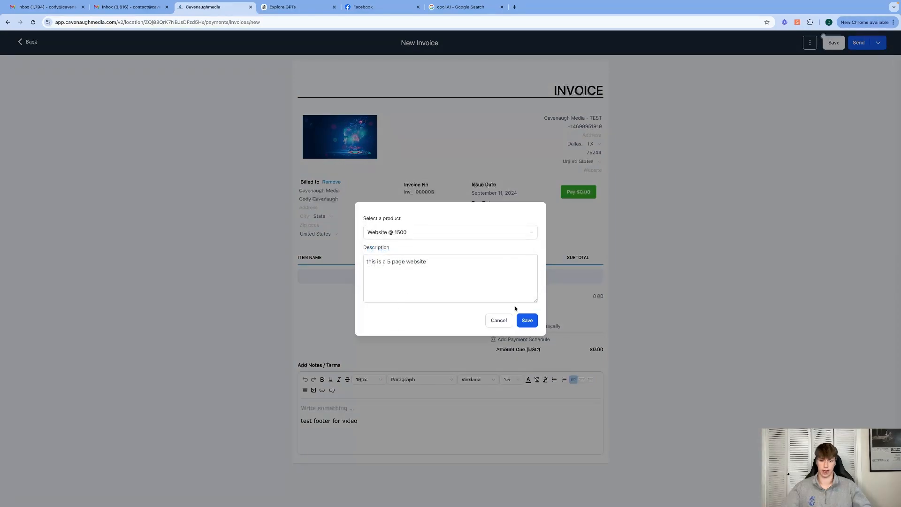
click(527, 320)
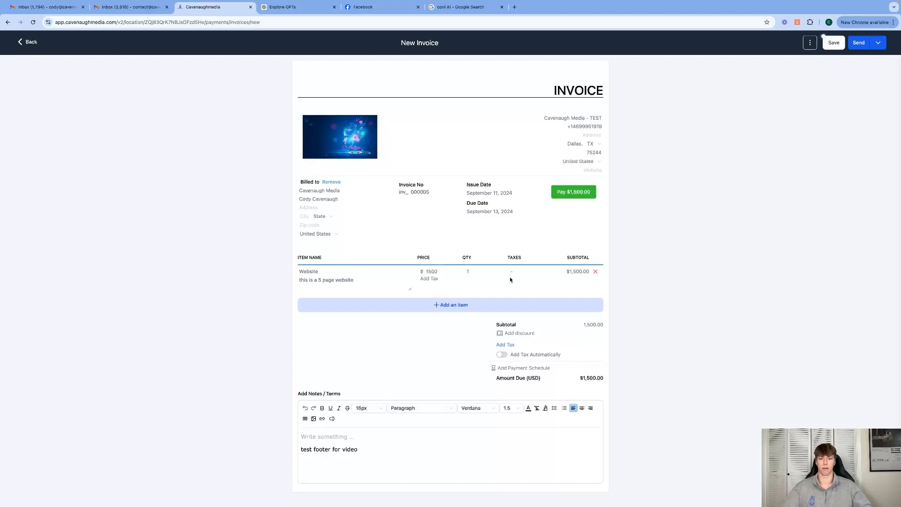
click(850, 46)
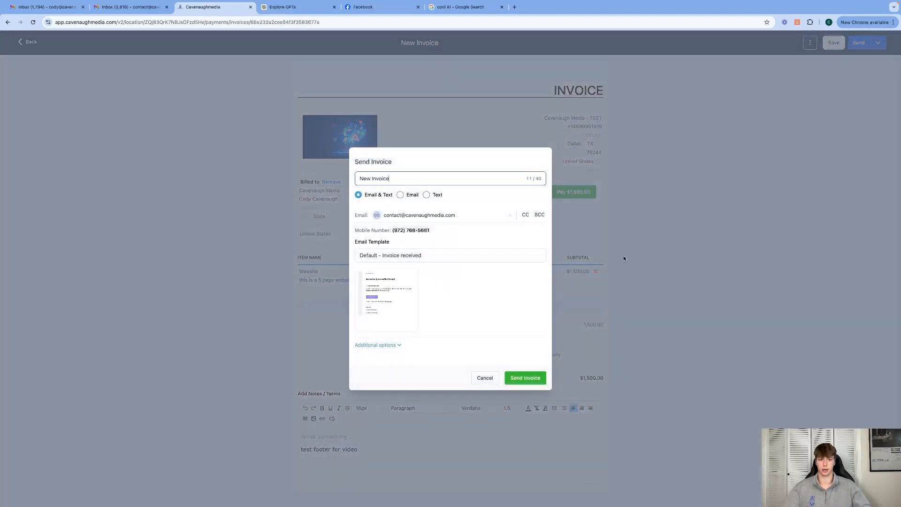
click(527, 377)
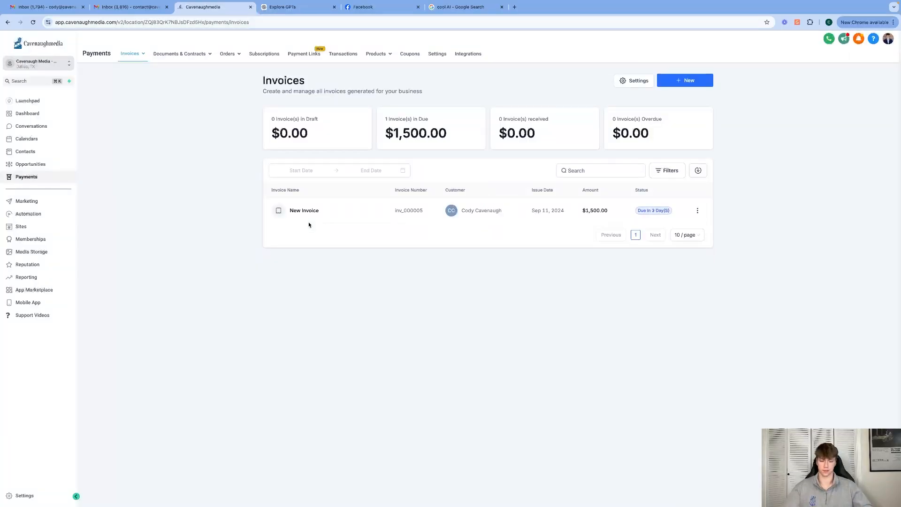
Void the $1,500 invoice named "New Invoice"
click(698, 210)
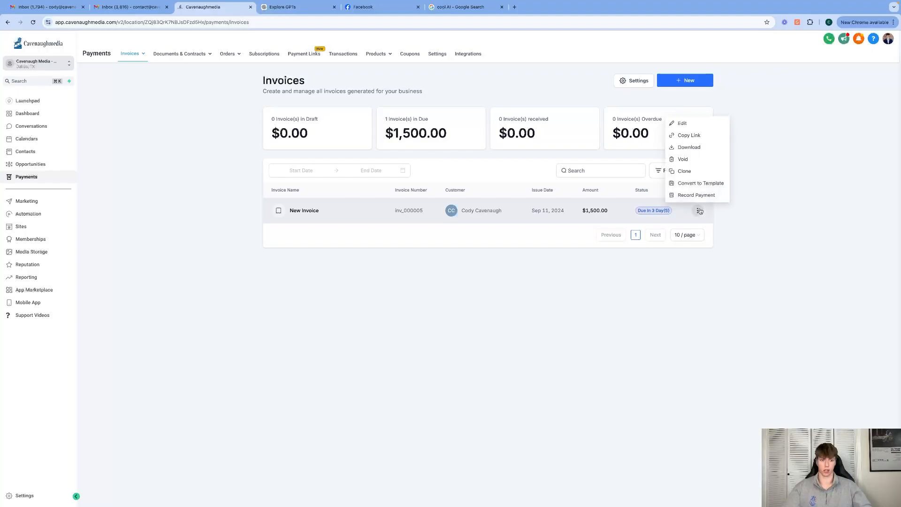
click(678, 161)
click(567, 308)
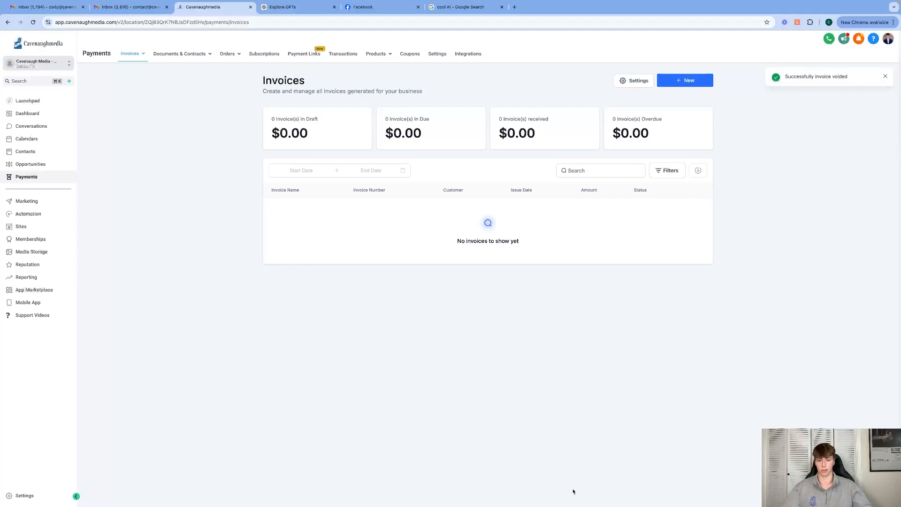
mouse_move(594, 505)
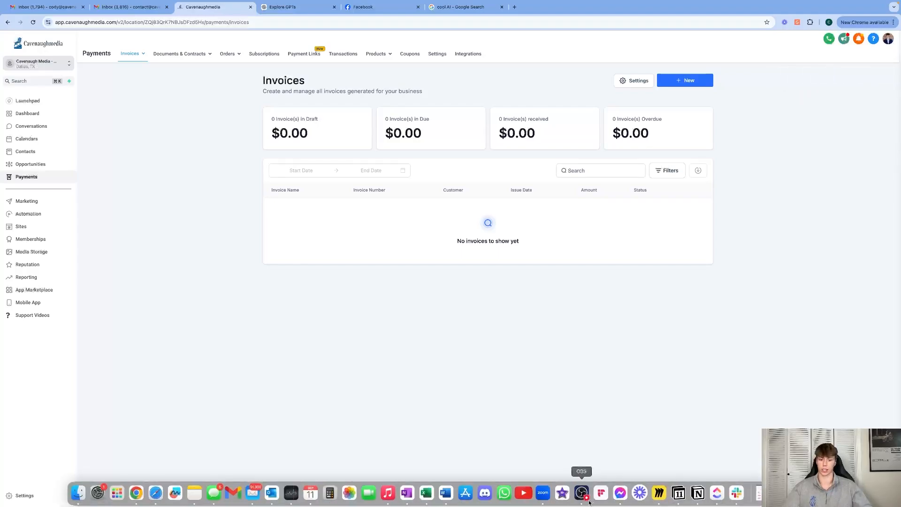